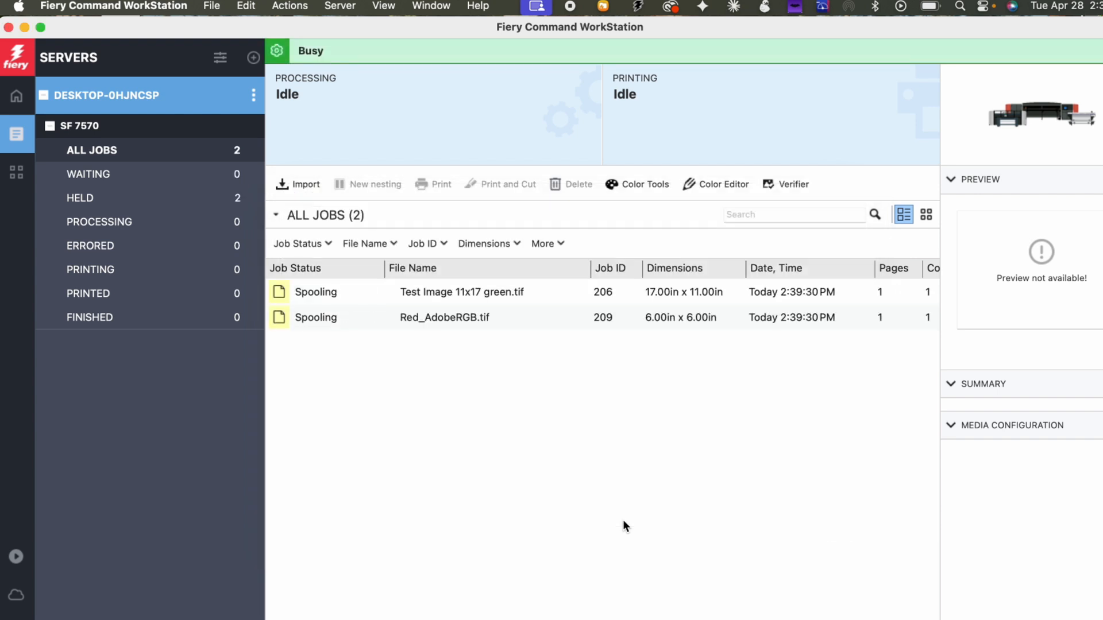
Step: Inspect the preview of each of the four spooled TIFF jobs in the job list
click(469, 291)
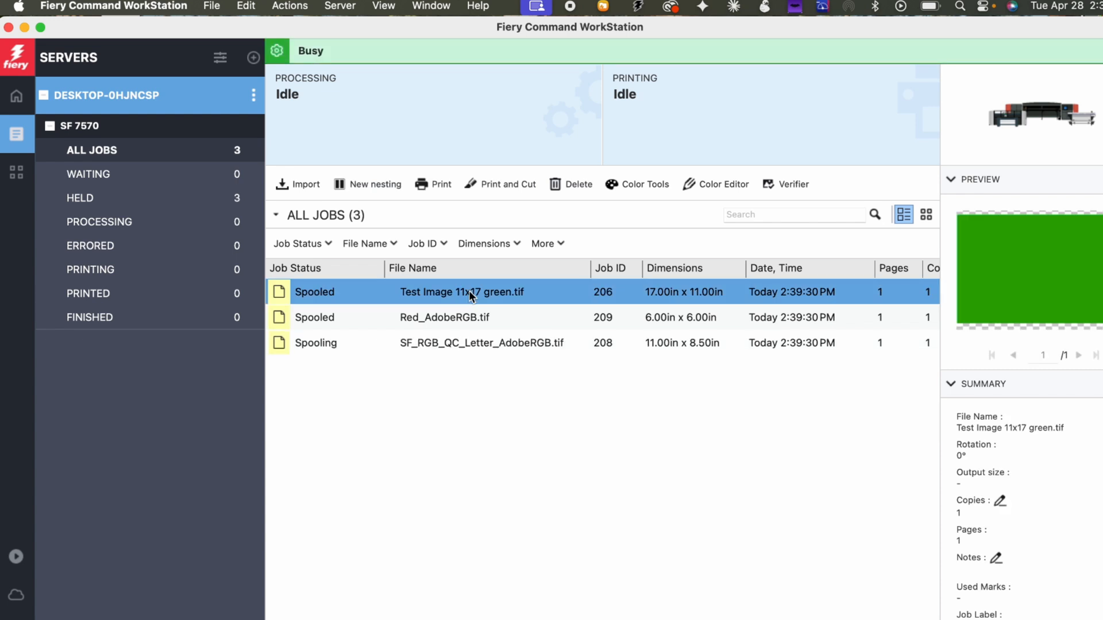
click(463, 319)
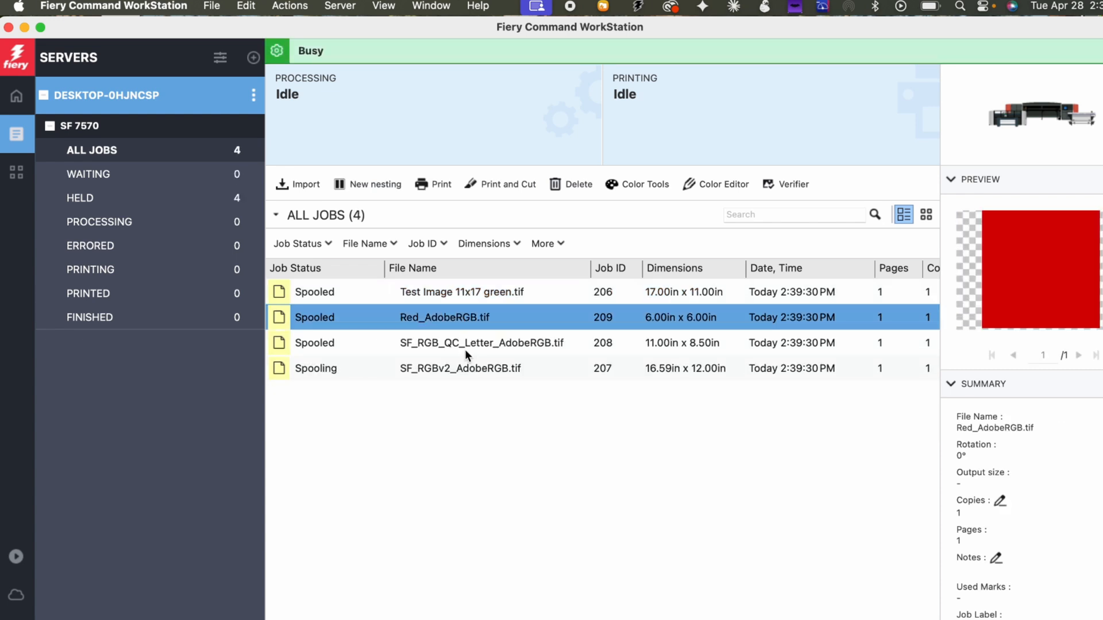
click(463, 344)
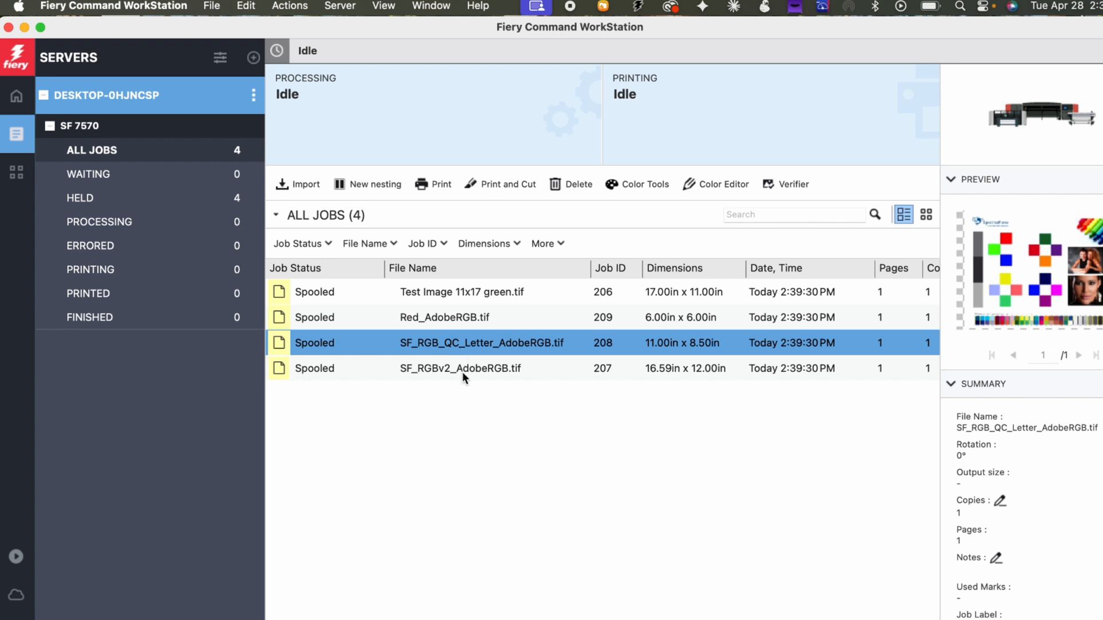
click(458, 370)
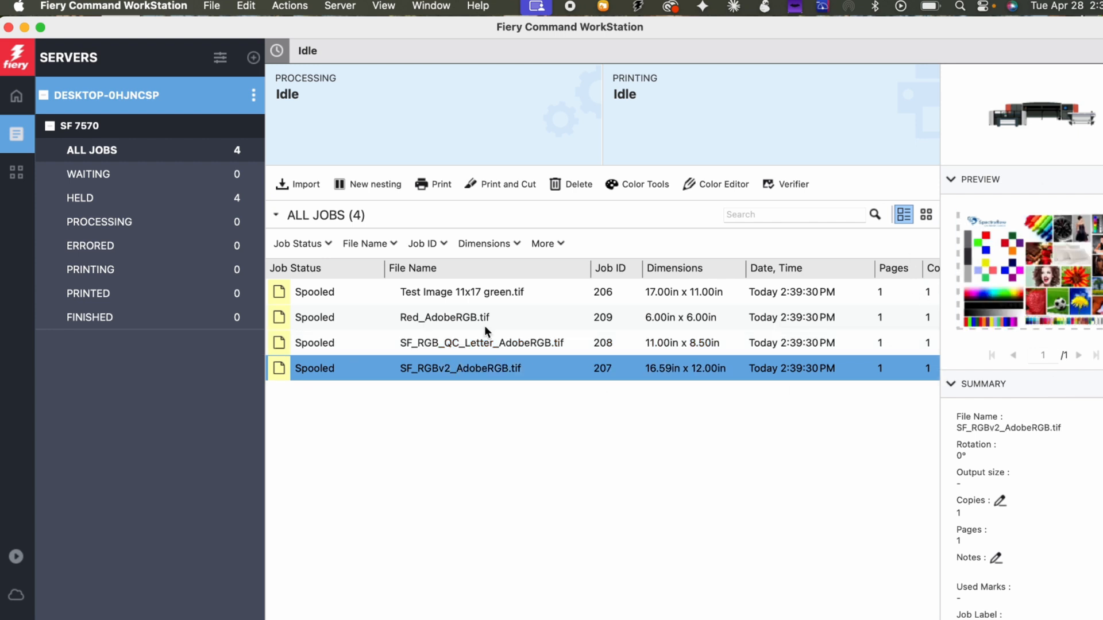
Step: Combine all four spooled jobs into a new nesting and generate a preview of it
click(449, 291)
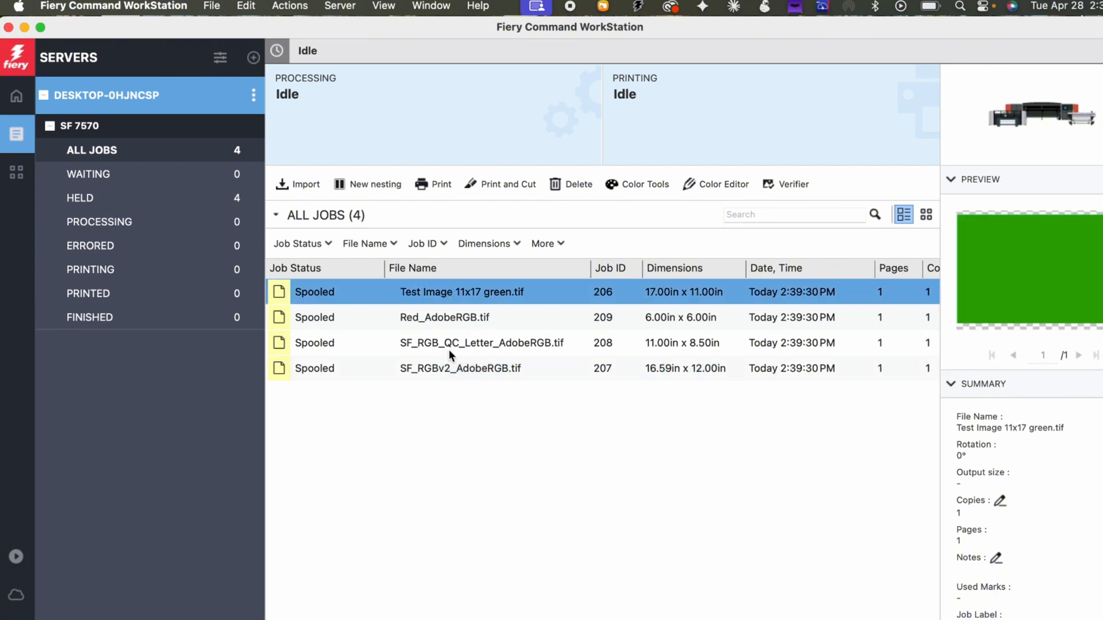
shift+click(445, 368)
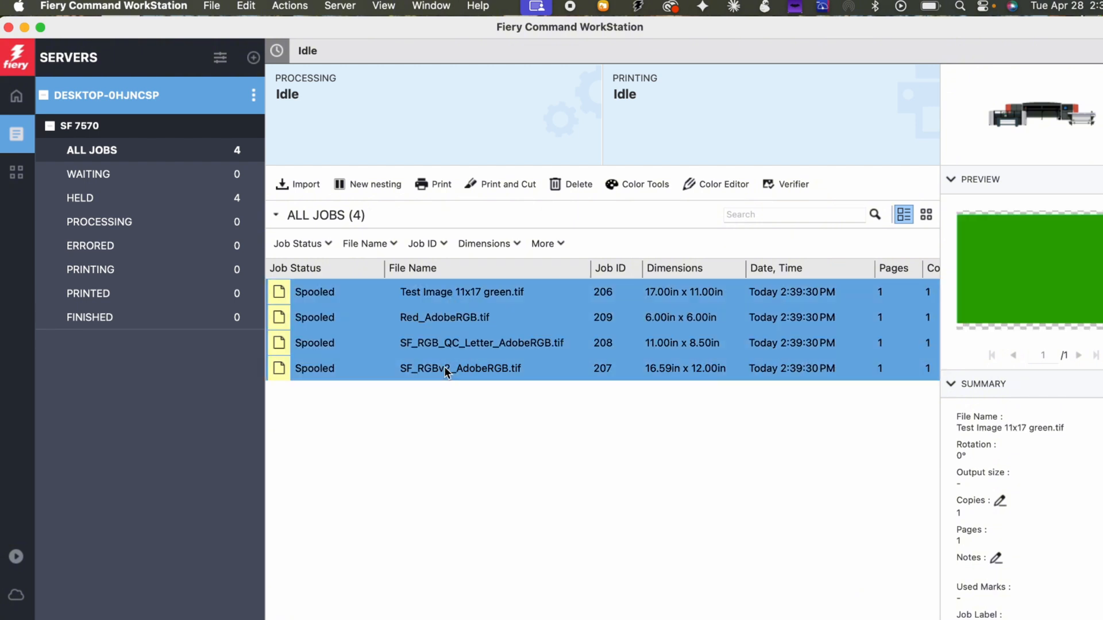
right_click(445, 372)
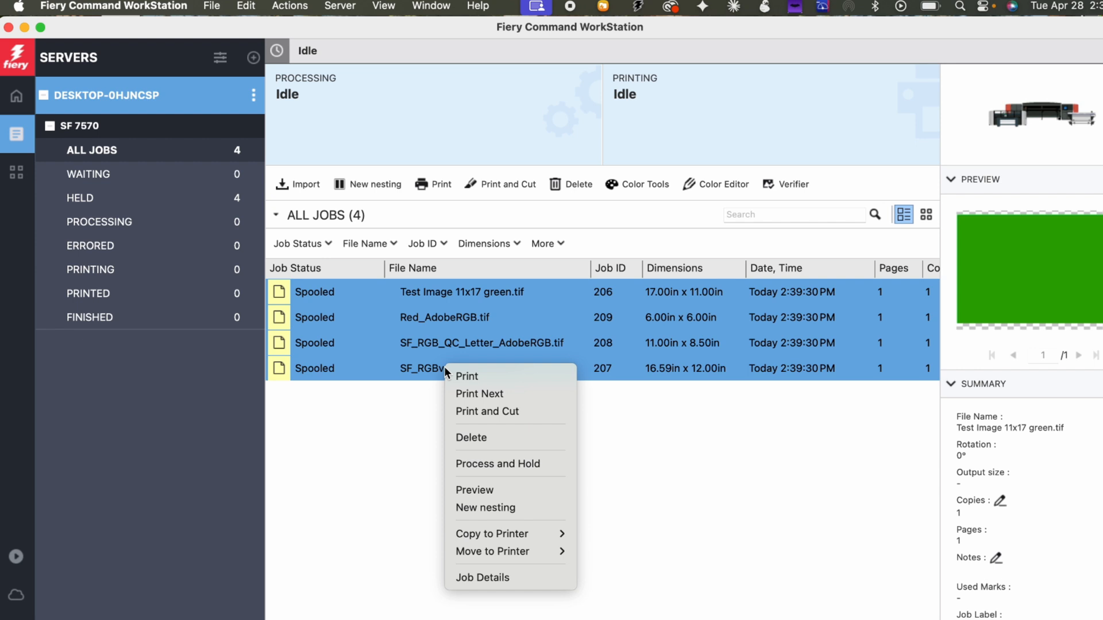
click(469, 509)
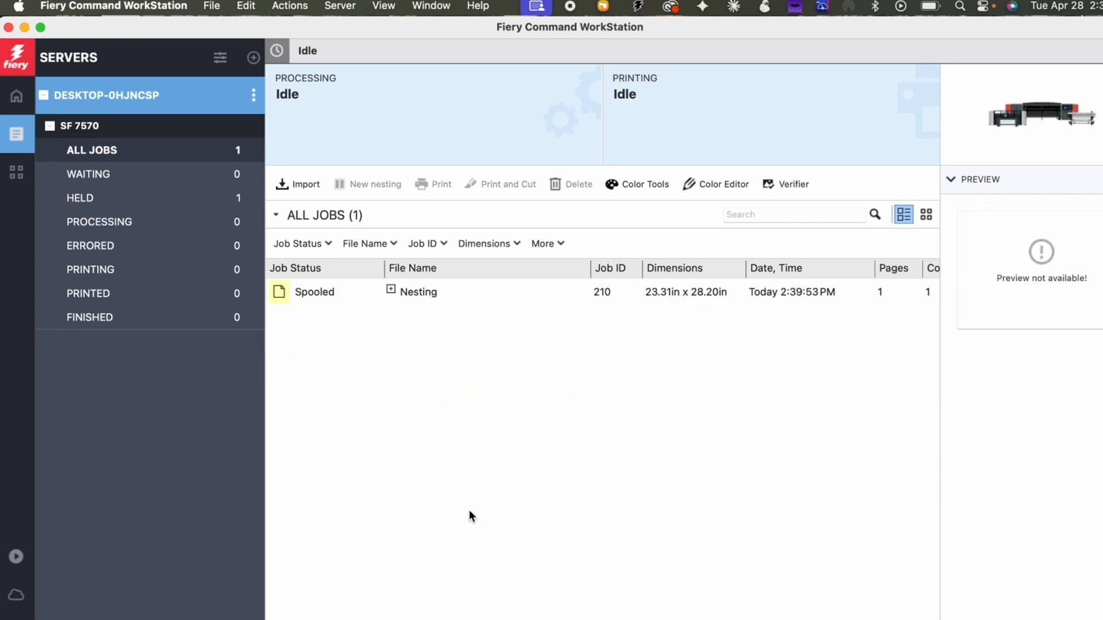
click(427, 296)
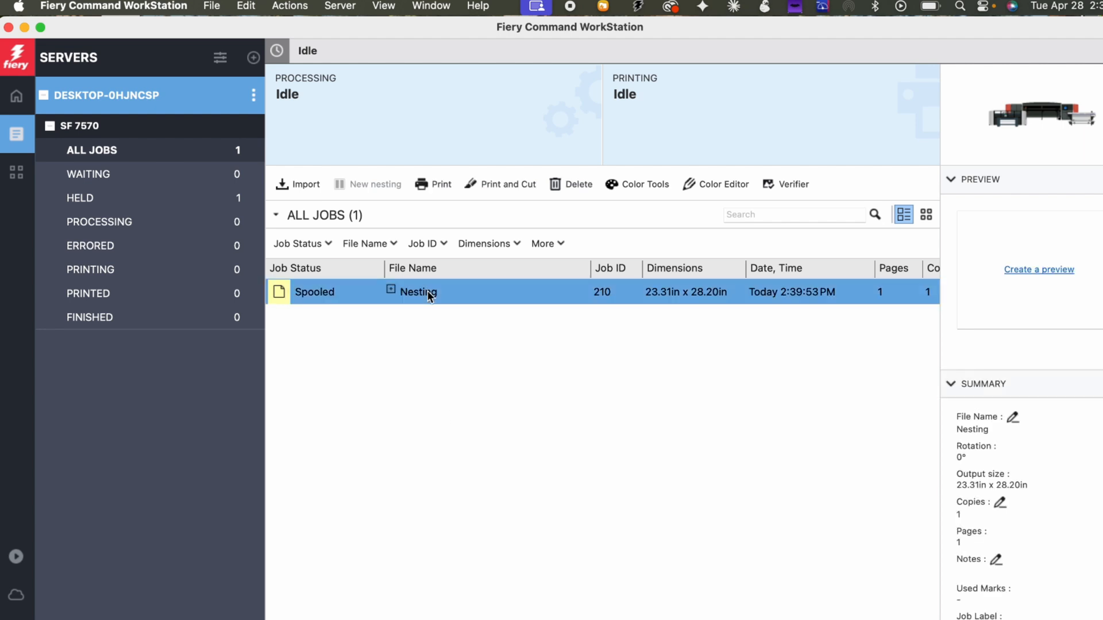
click(1053, 275)
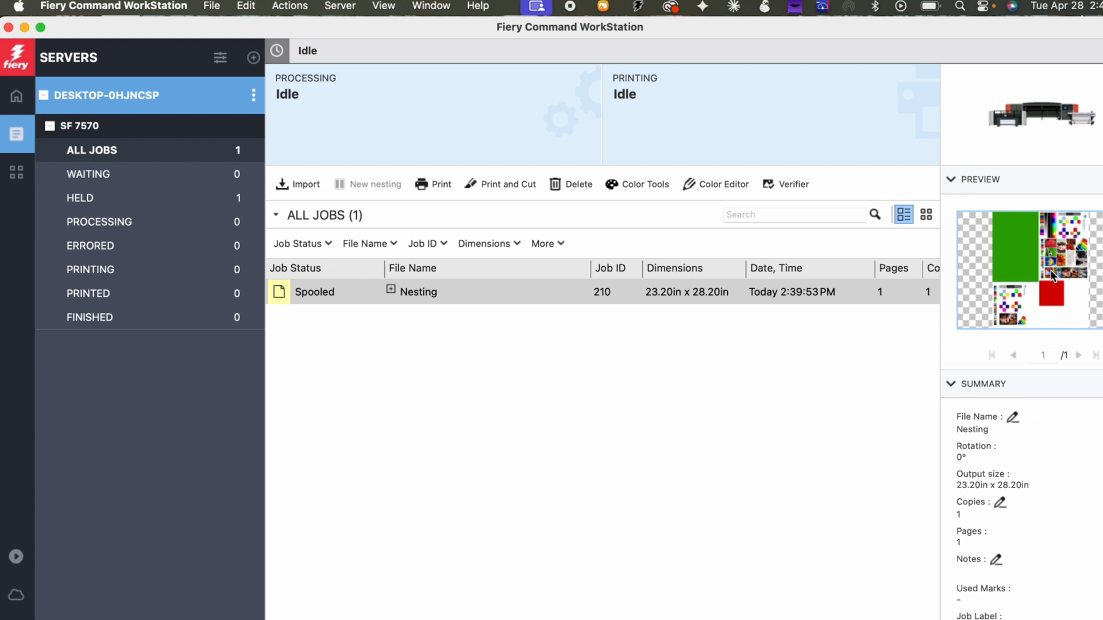
Step: Remove the Test Image 11x17 green.tif job from the nesting and regenerate the nesting's preview
click(391, 289)
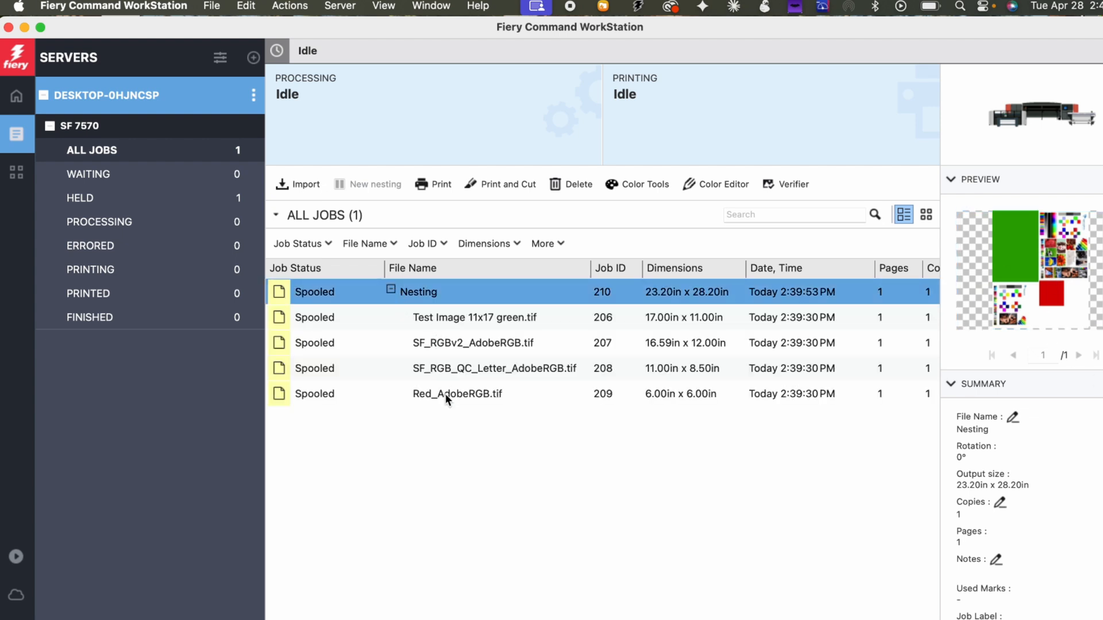
click(432, 318)
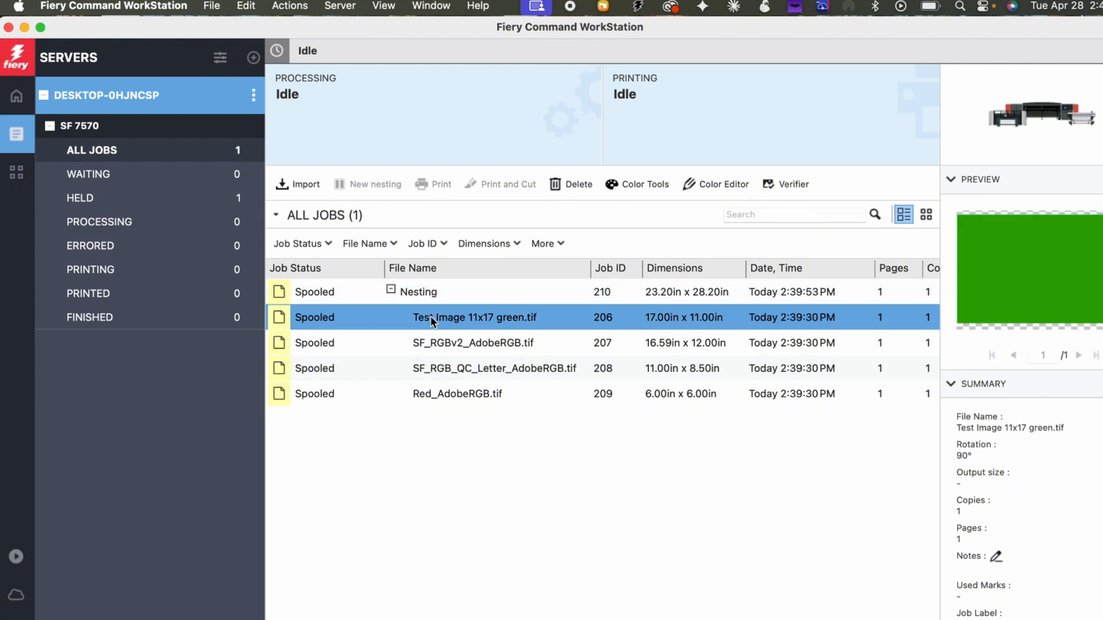
right_click(432, 320)
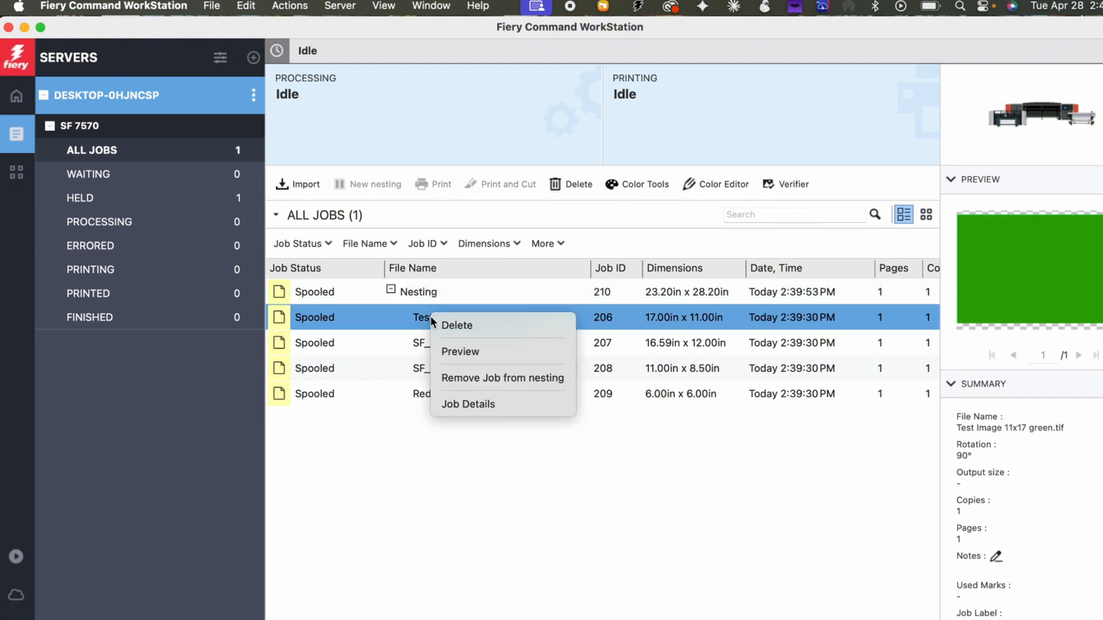
click(456, 378)
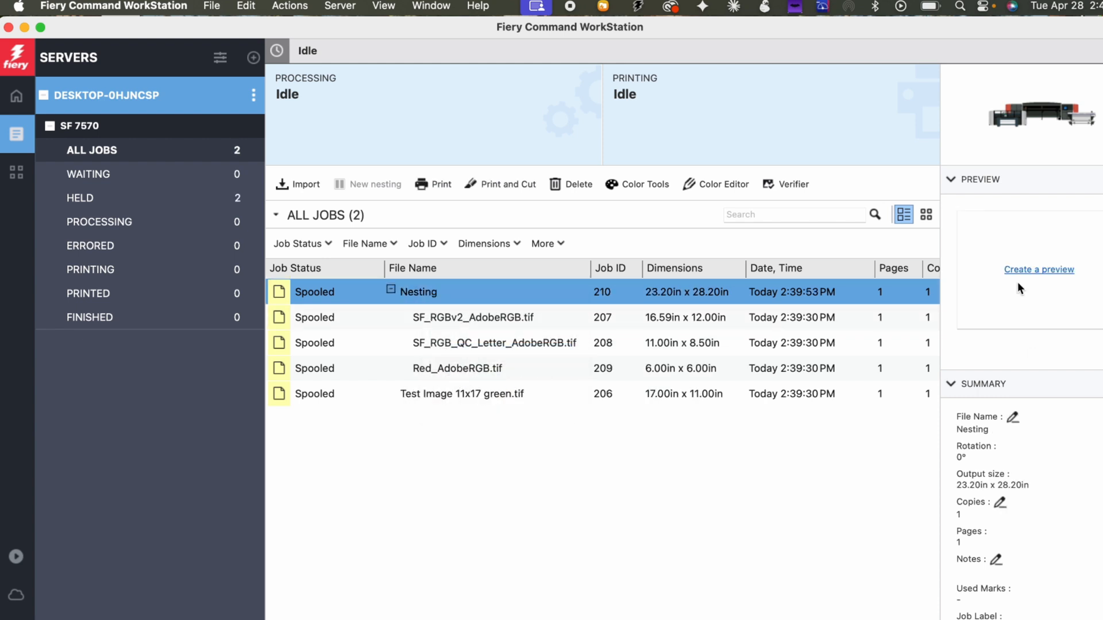
click(1030, 270)
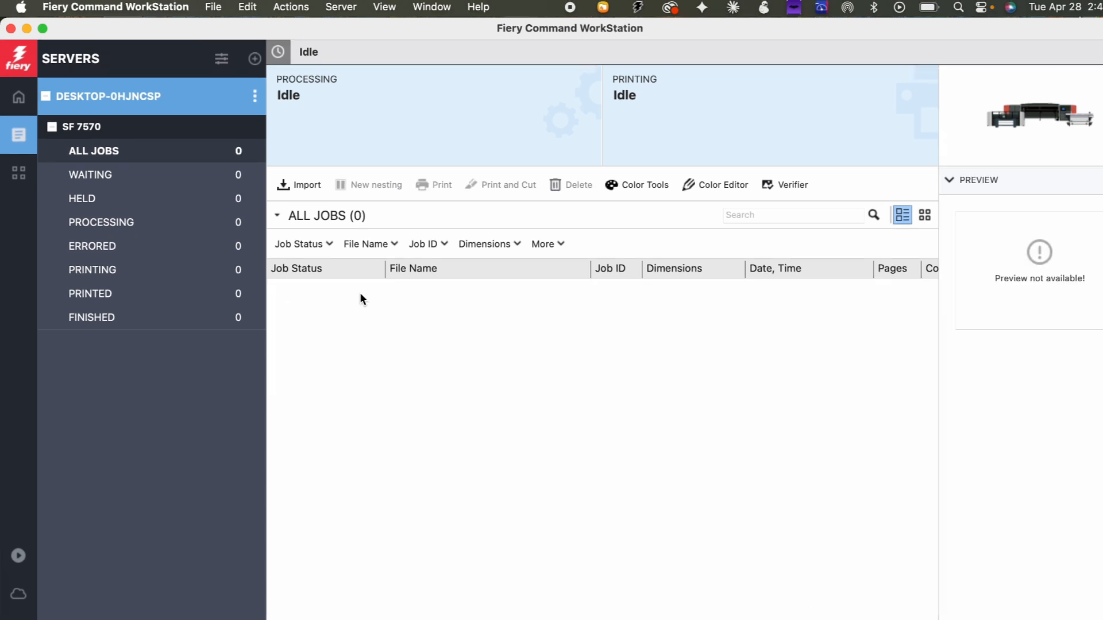
Step: Open Server Manager for the connected server and delete the AdobeRGB_Nesting workflow of the SF 7570 printer
click(254, 97)
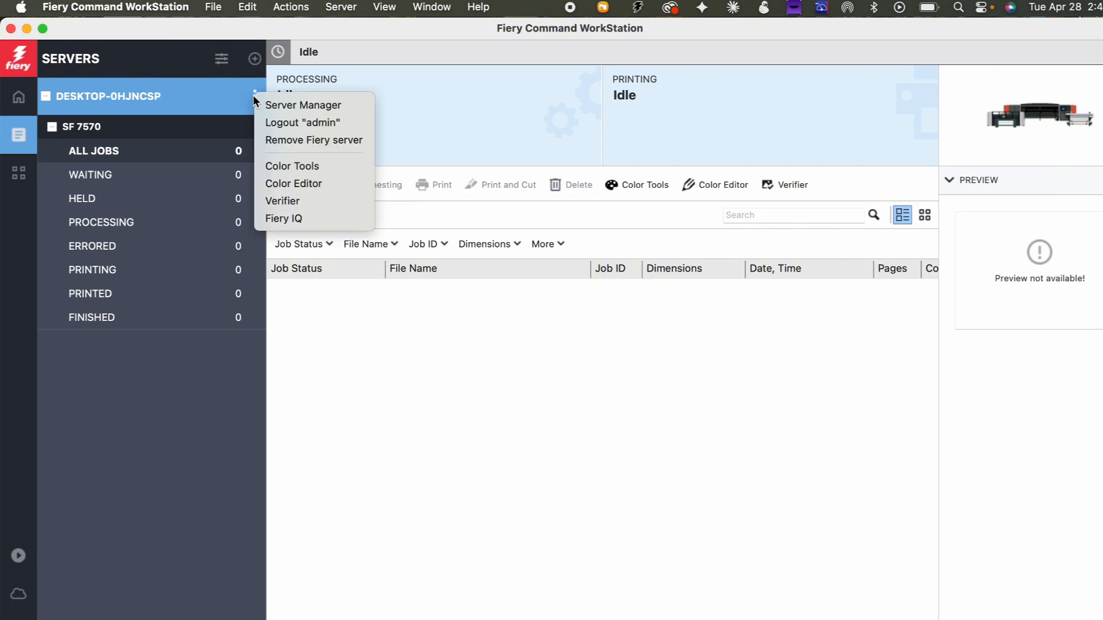
click(279, 107)
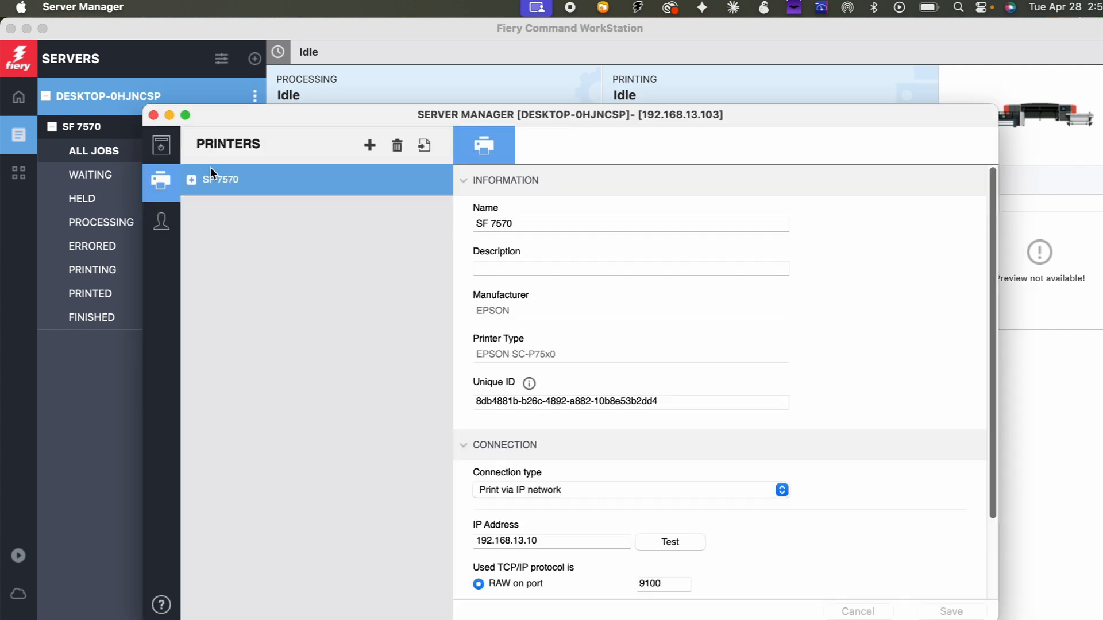
click(192, 180)
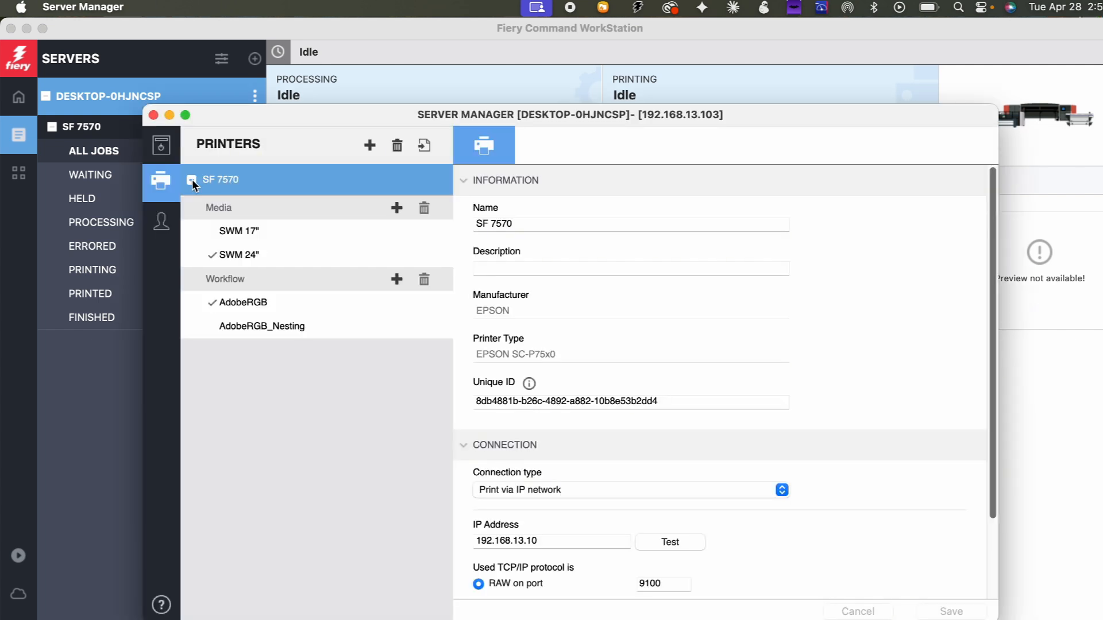
click(240, 305)
click(242, 328)
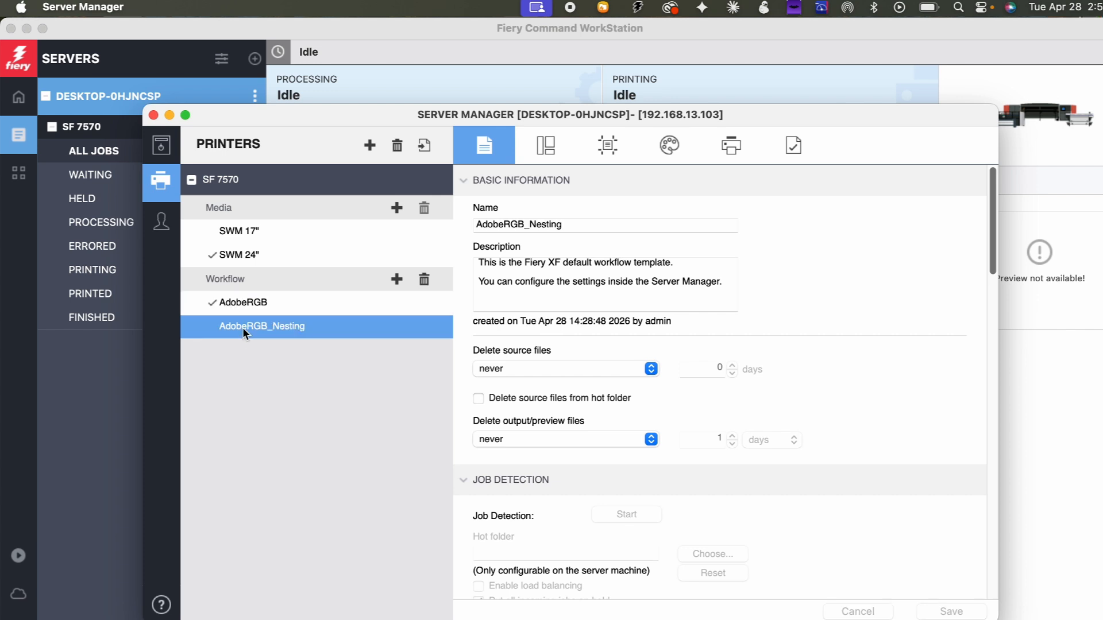
click(424, 281)
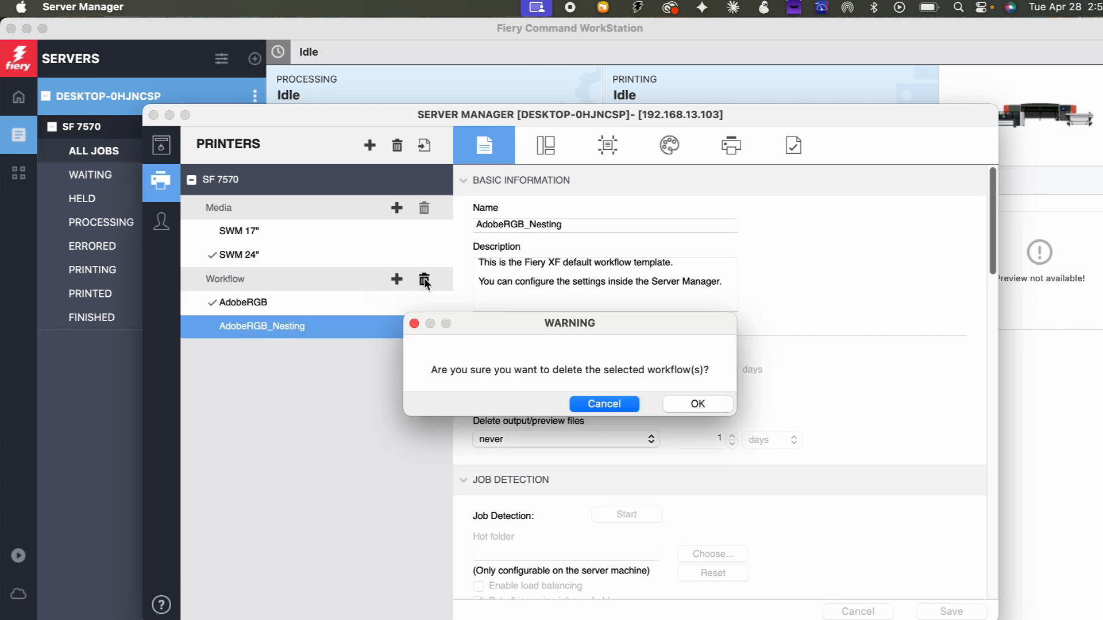
click(695, 405)
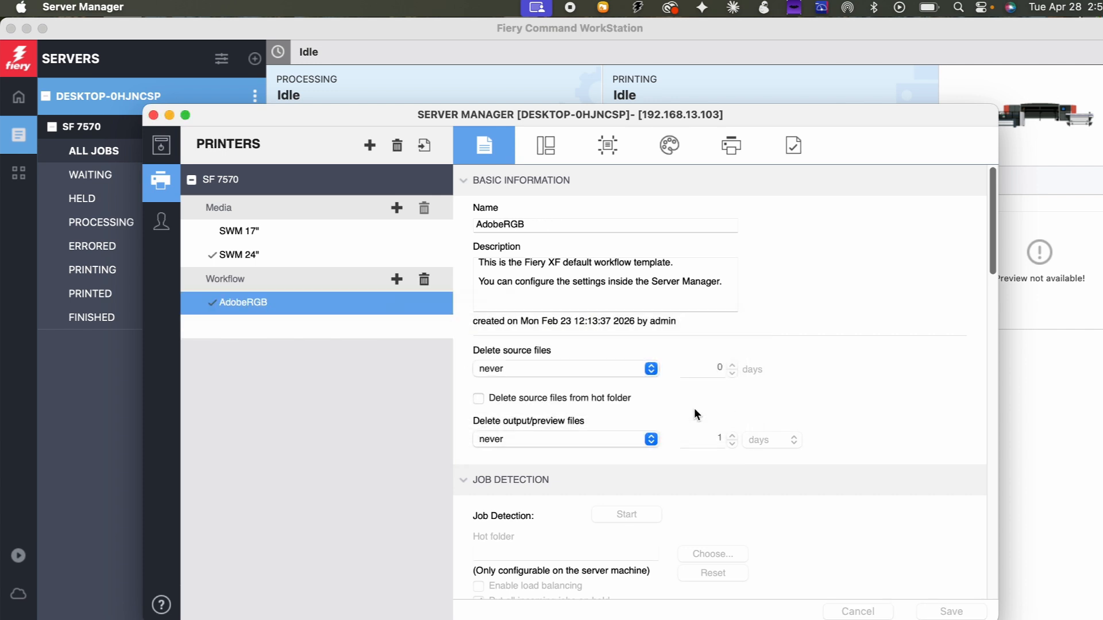
Step: Duplicate the AdobeRGB workflow, rename the original to Nesting_AdobeRGB, and save it
right_click(251, 304)
click(270, 327)
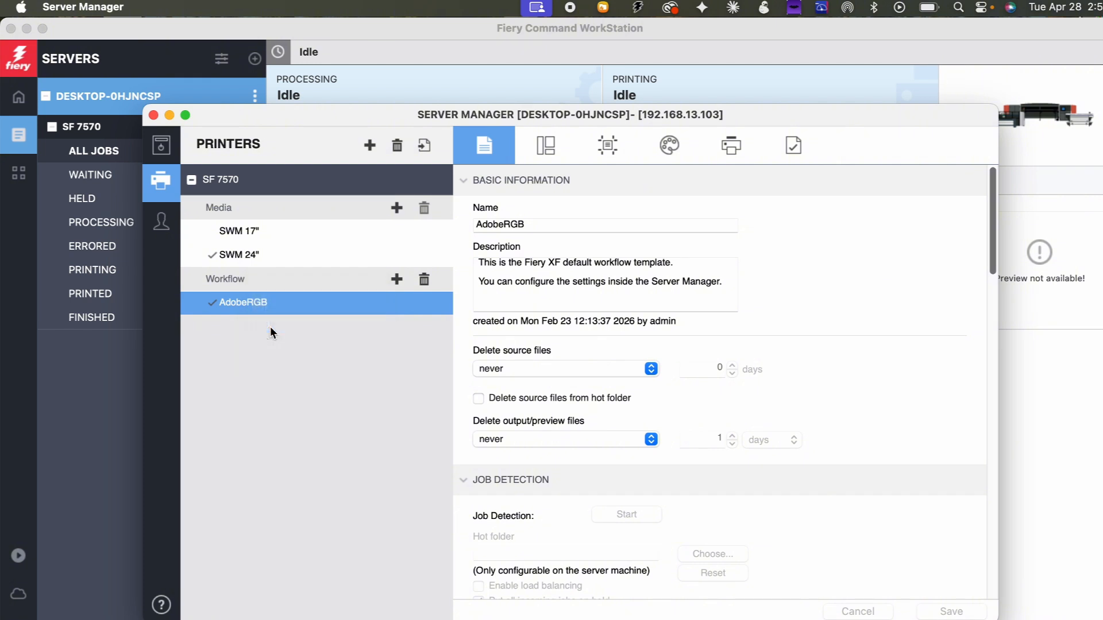
click(477, 223)
text(Nesting_)
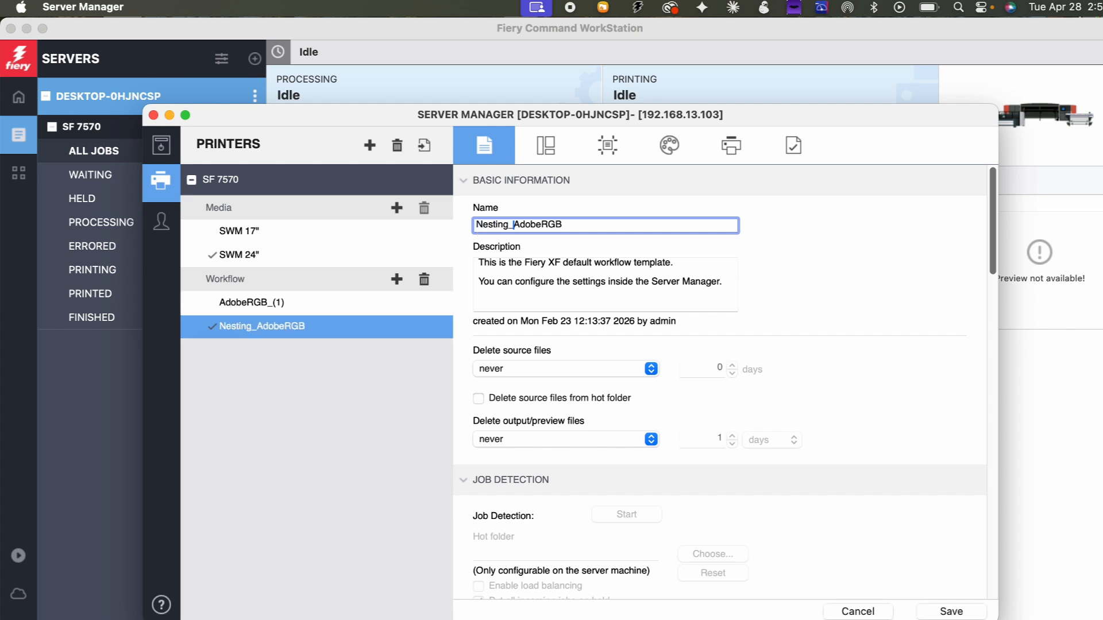
click(942, 613)
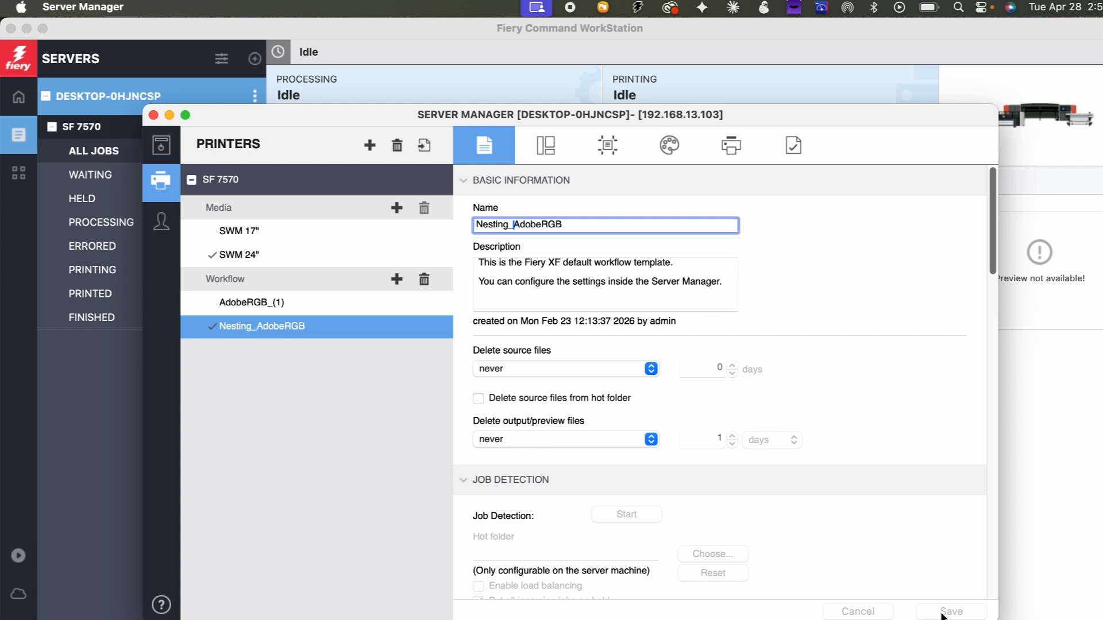
Step: Enable nesting in the Nesting_AdobeRGB workflow with the option to always nest after 5 minutes, and save
click(543, 147)
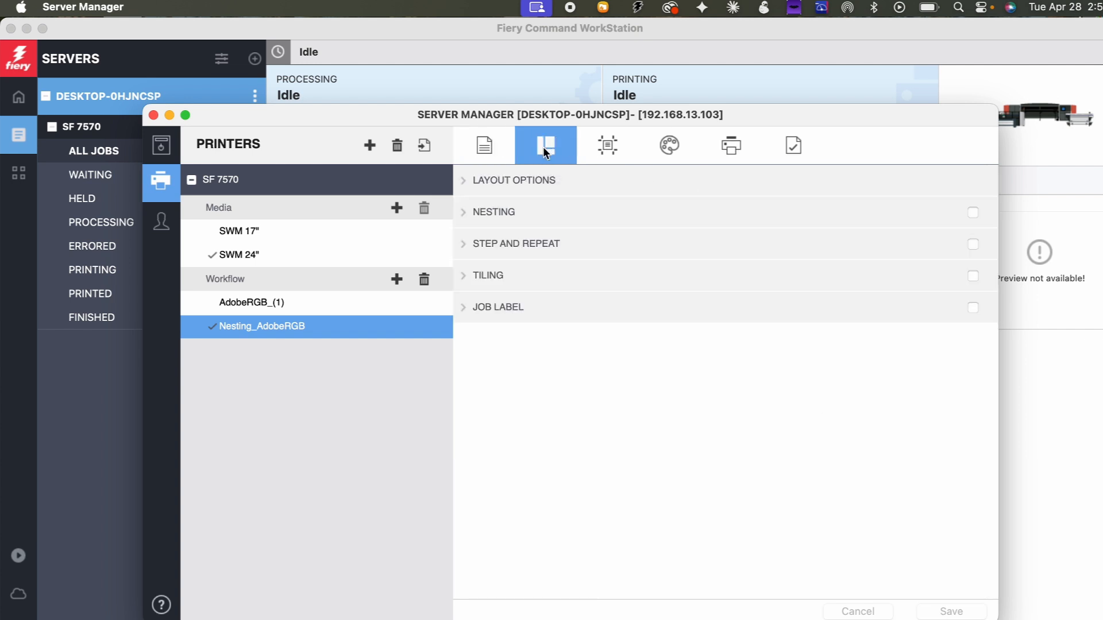
click(463, 214)
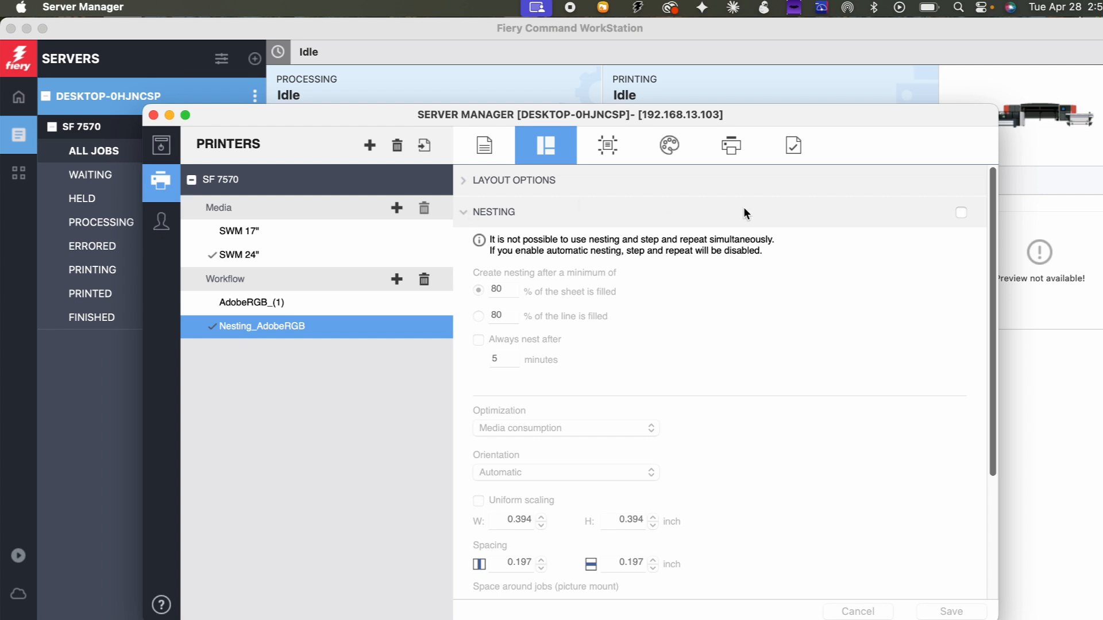
click(961, 213)
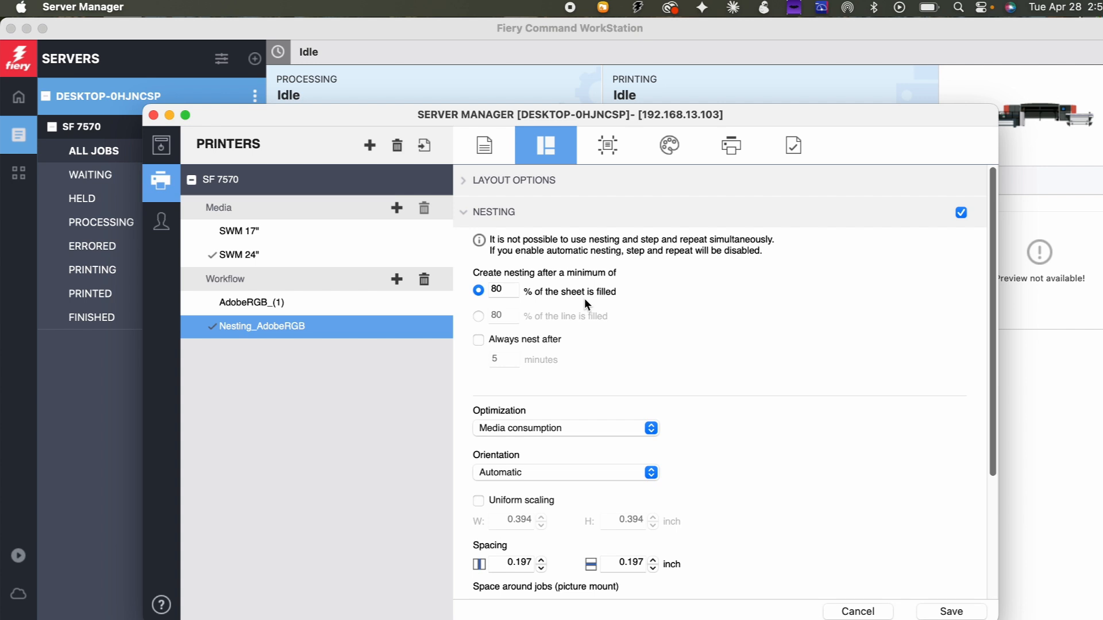
click(479, 340)
click(952, 613)
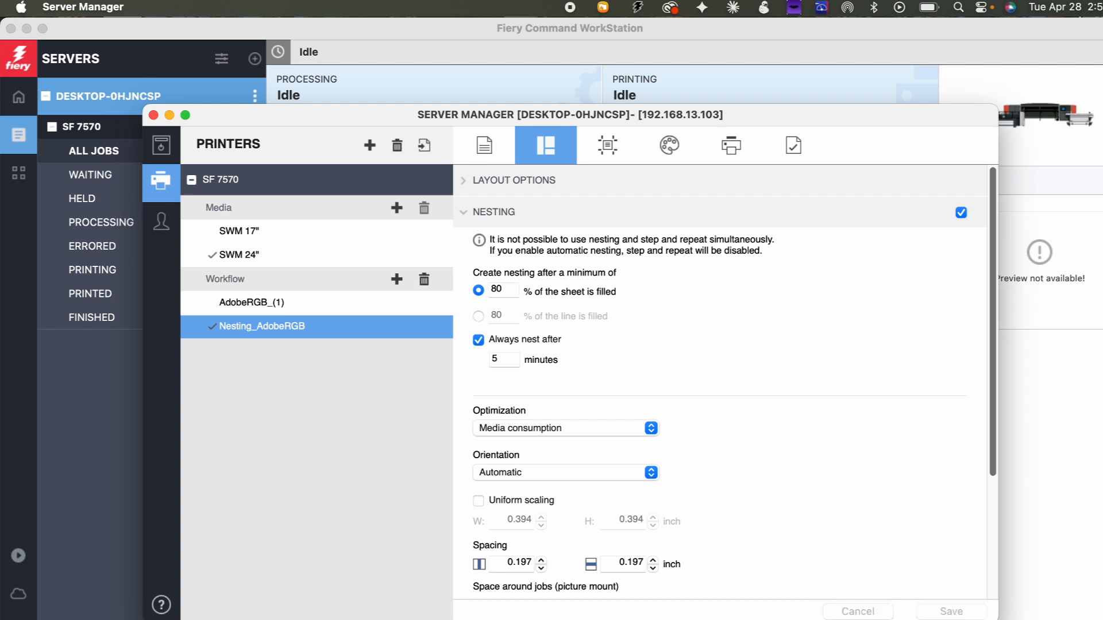
Step: Switch back to Fiery Command WorkStation and import the four test TIFF files on hold, using the Nesting_AdobeRGB workflow and SWM 24" media
key(super+Tab)
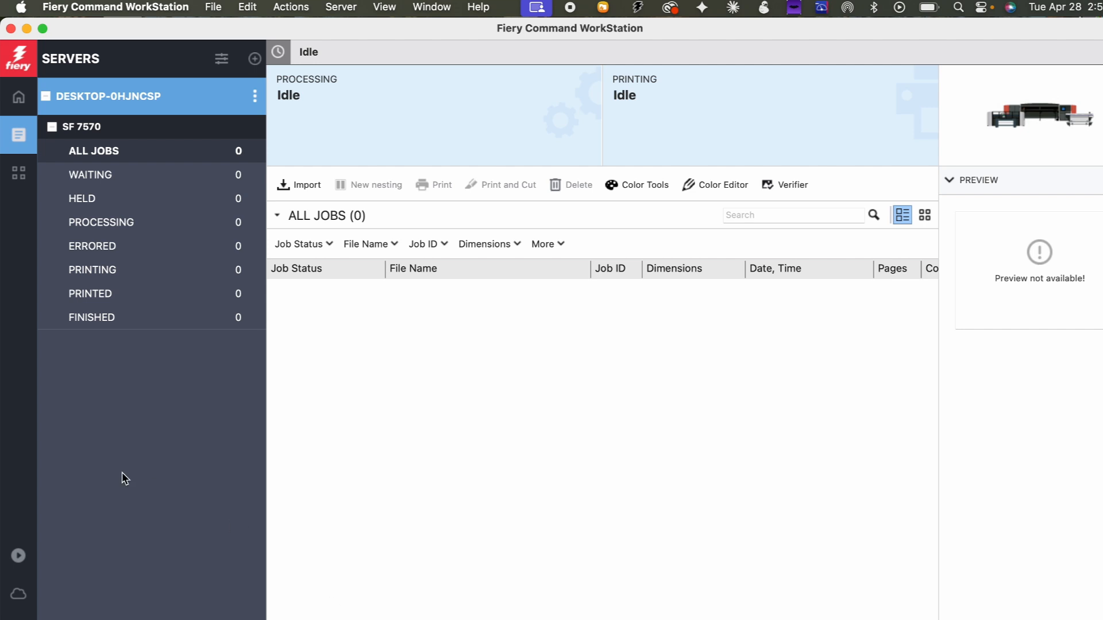
click(292, 182)
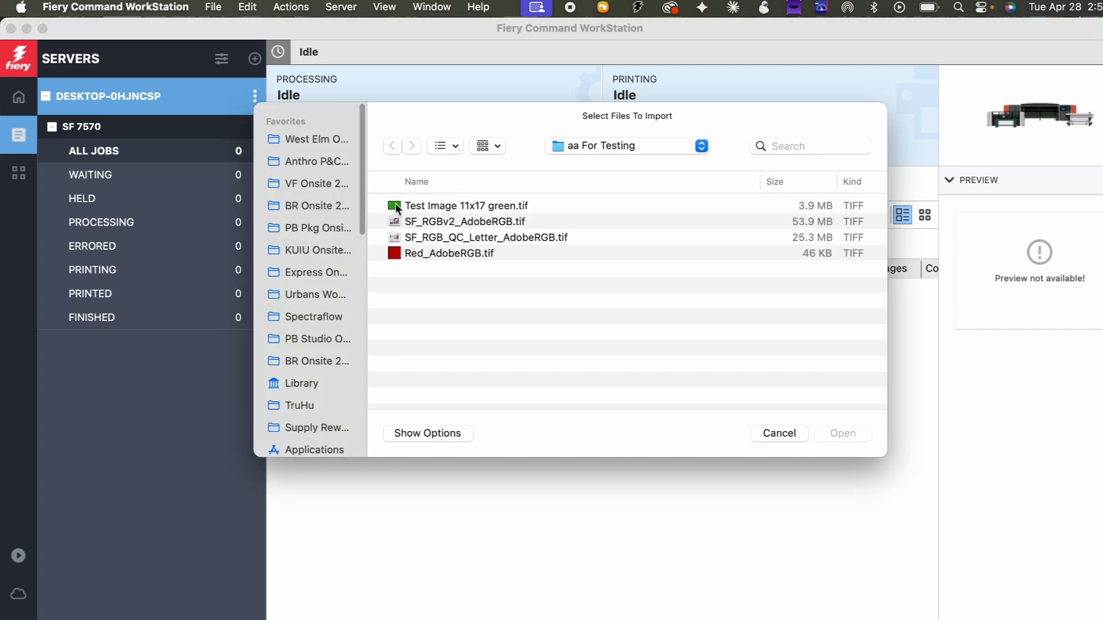
click(433, 211)
shift+click(430, 253)
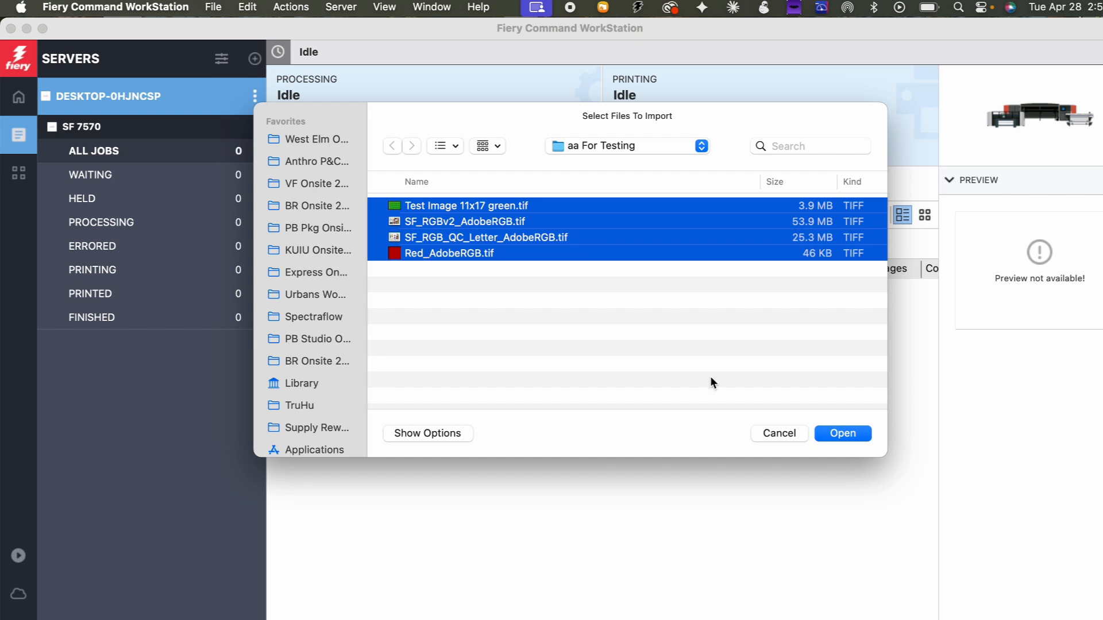
click(827, 440)
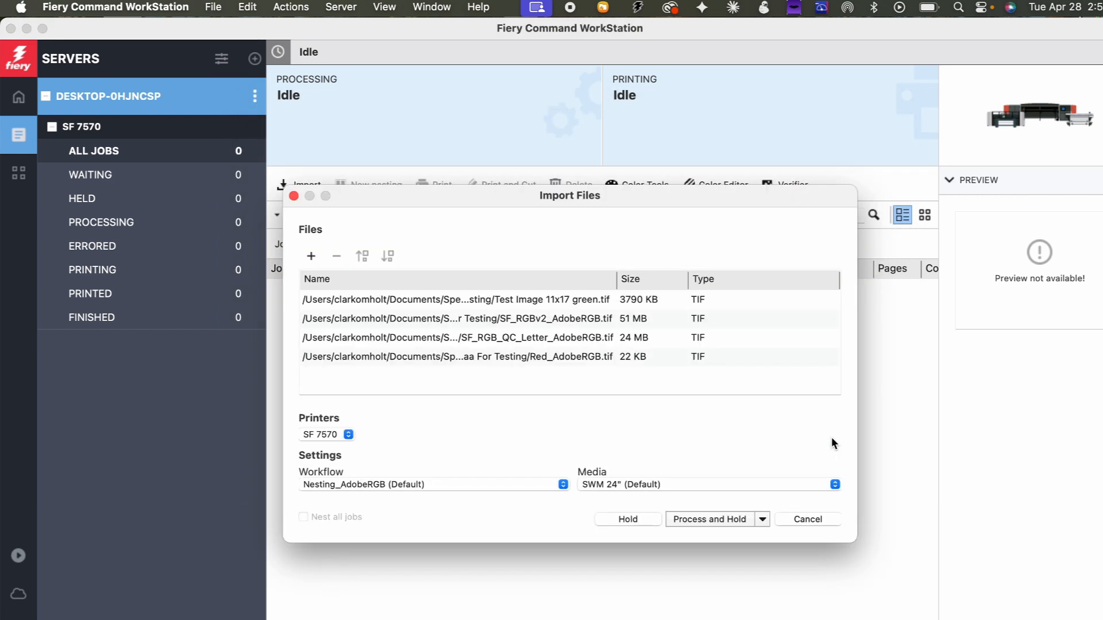
click(464, 485)
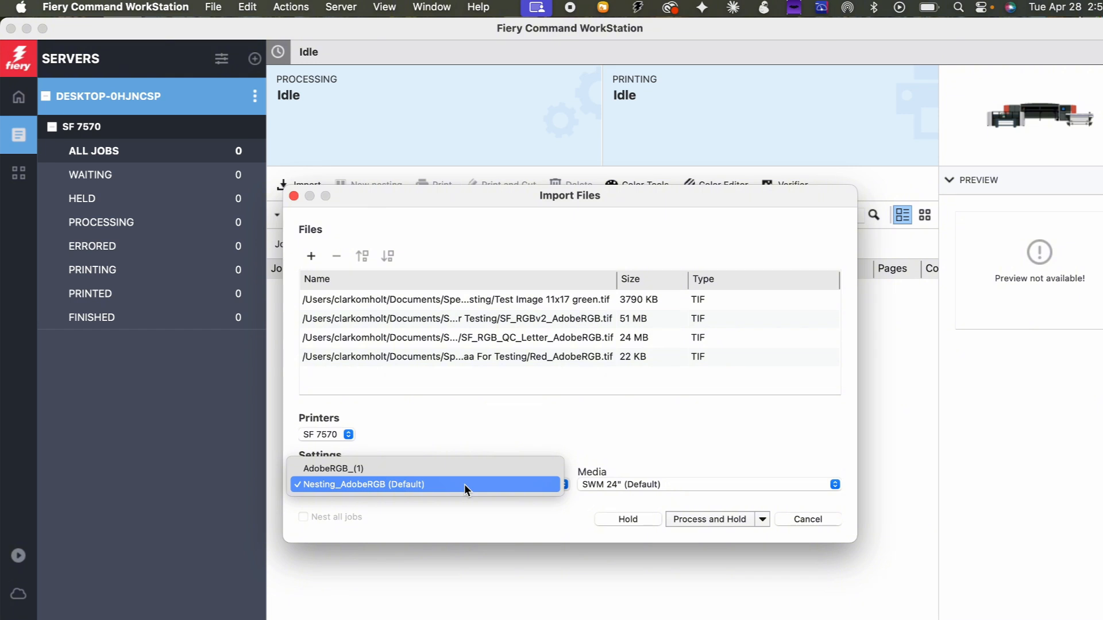
click(464, 485)
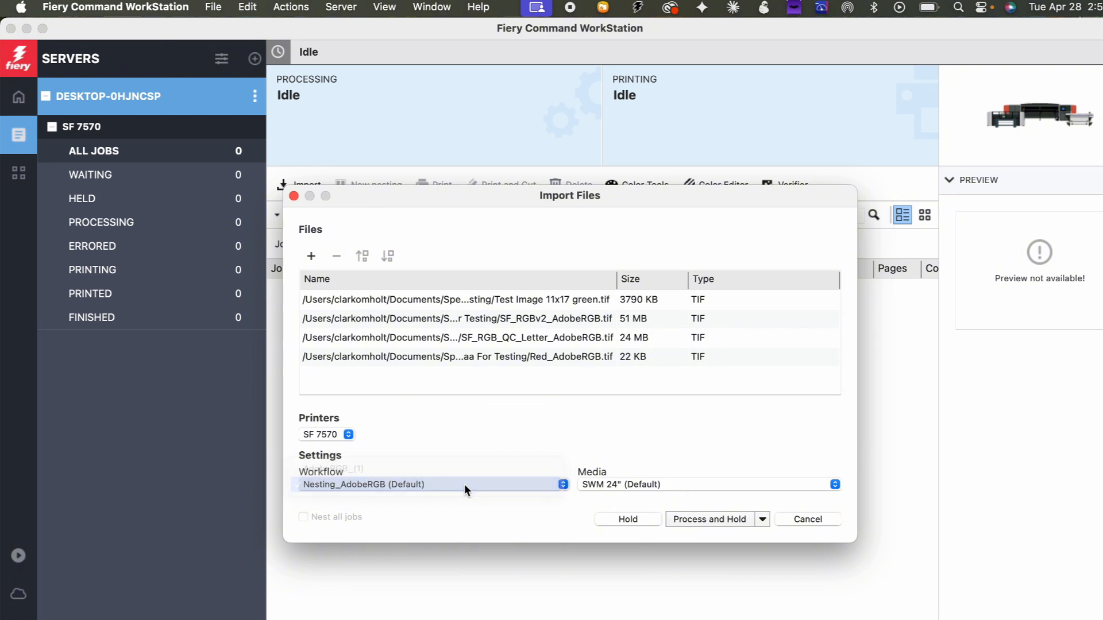
click(628, 519)
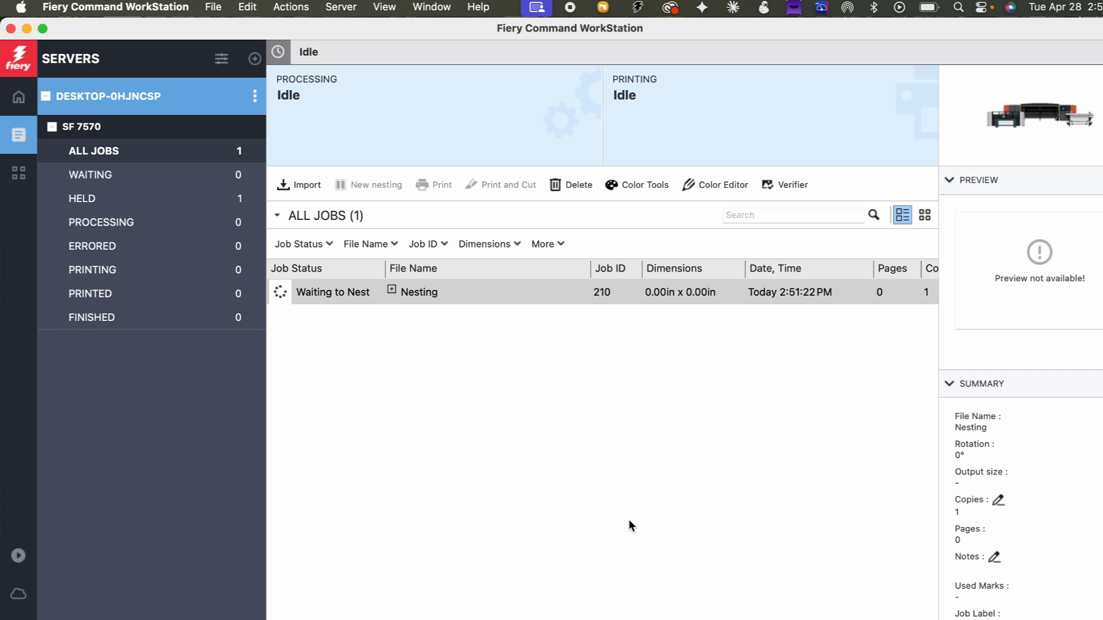
Step: Expand the waiting Nesting job in the job list and review the files it contains
double_click(437, 291)
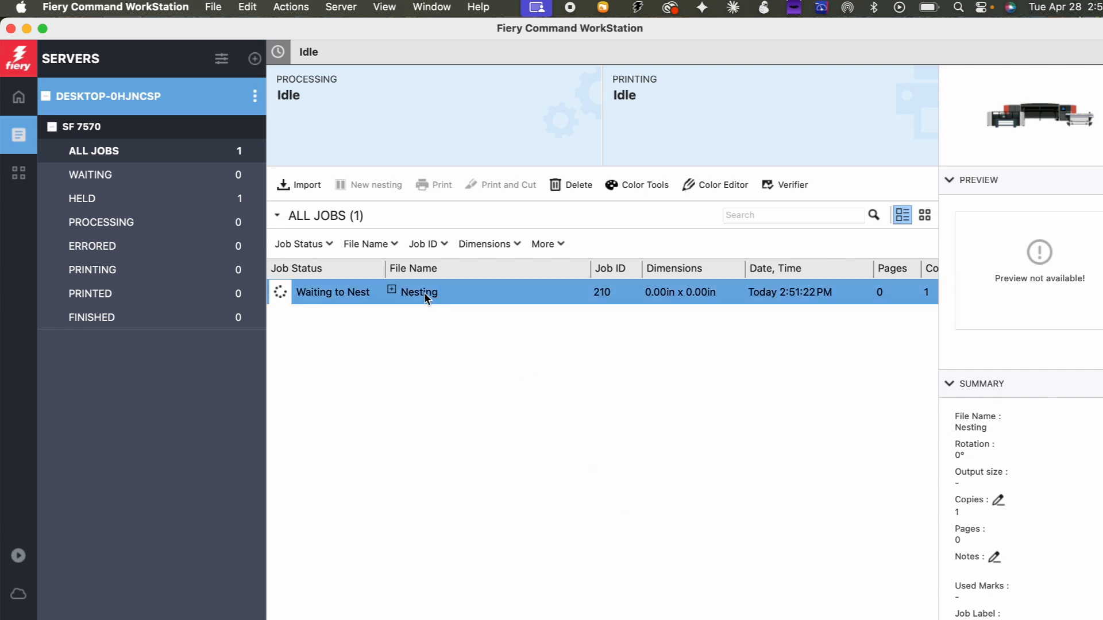
click(428, 322)
click(433, 342)
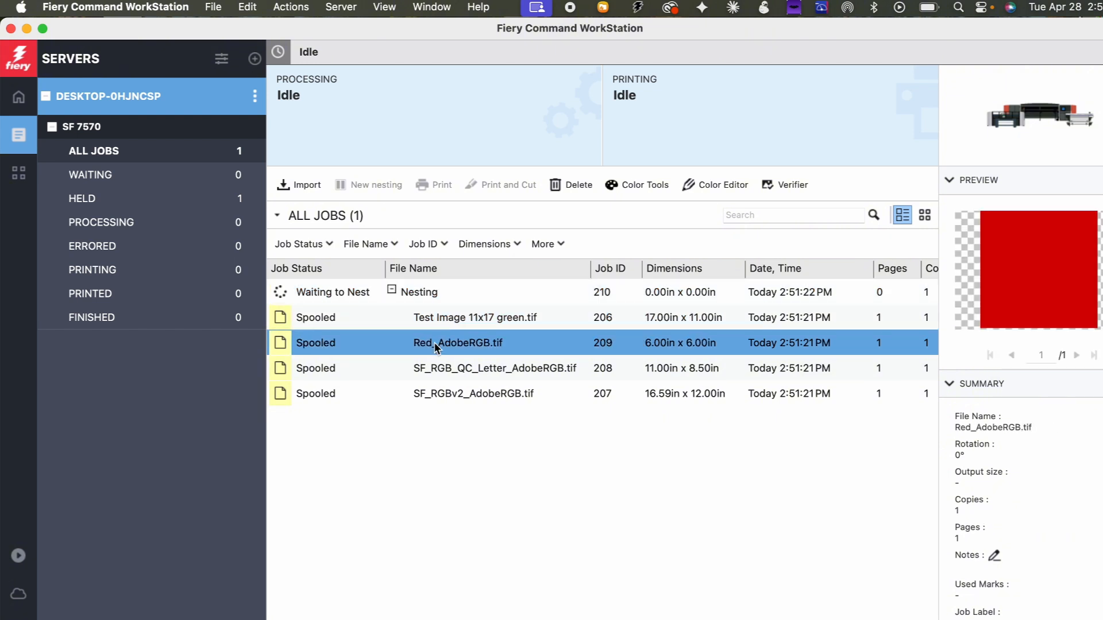
click(412, 294)
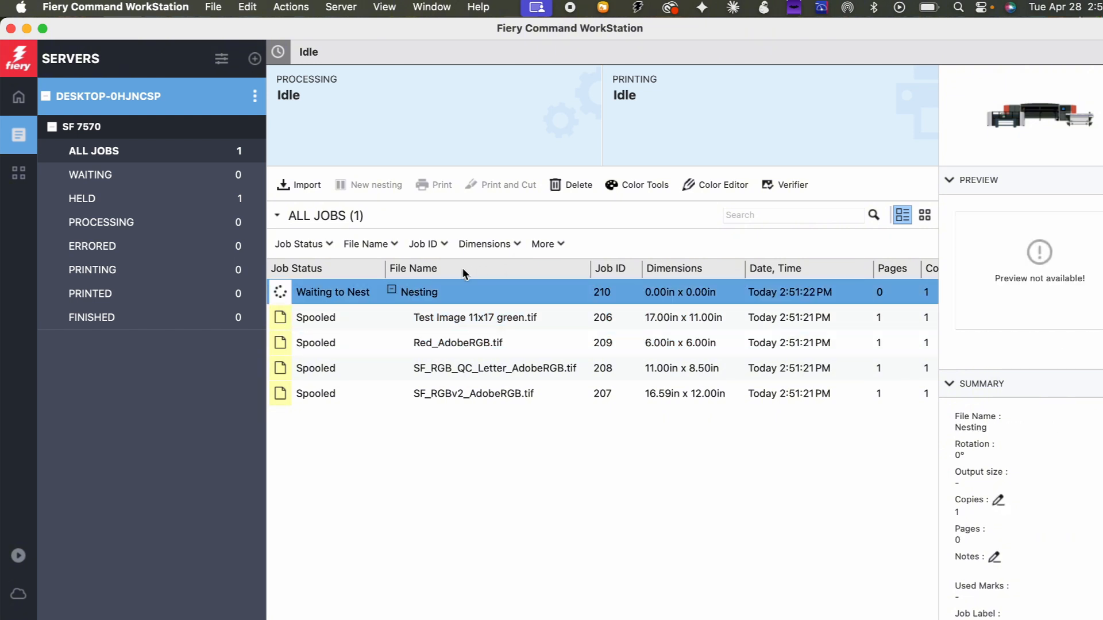
Step: Force nesting of the waiting Nesting job and create a preview of the nested layout
right_click(427, 292)
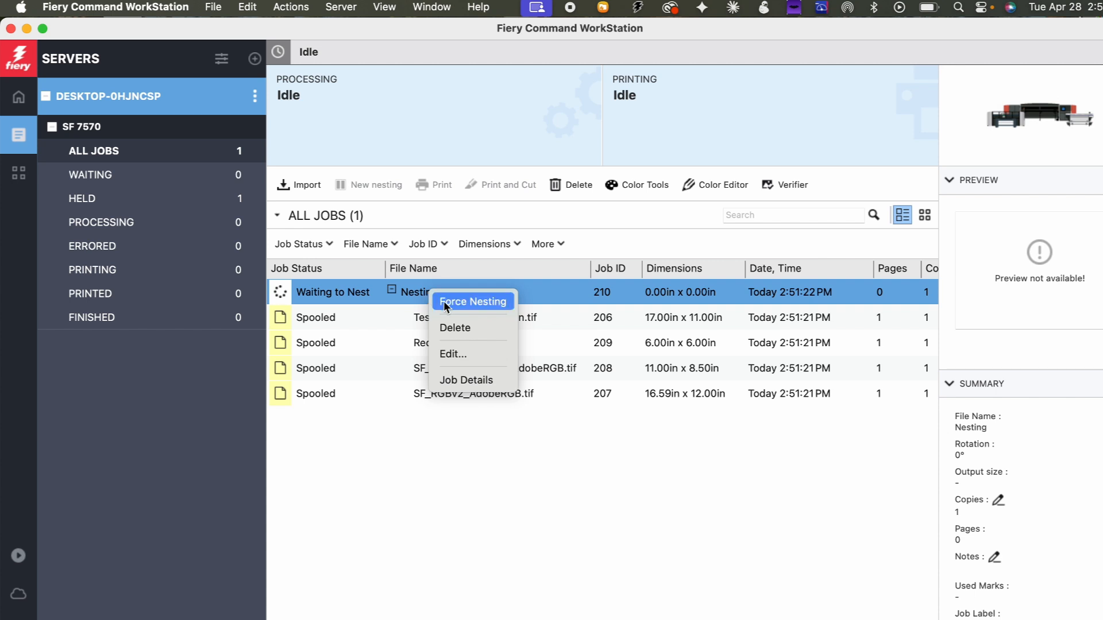
click(443, 301)
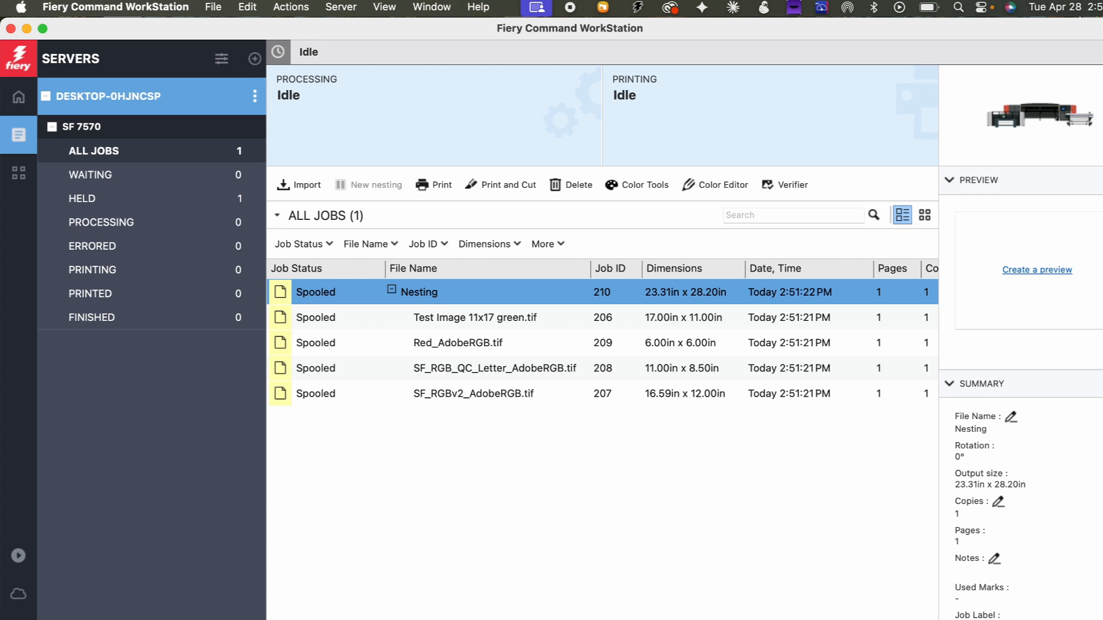
click(1032, 271)
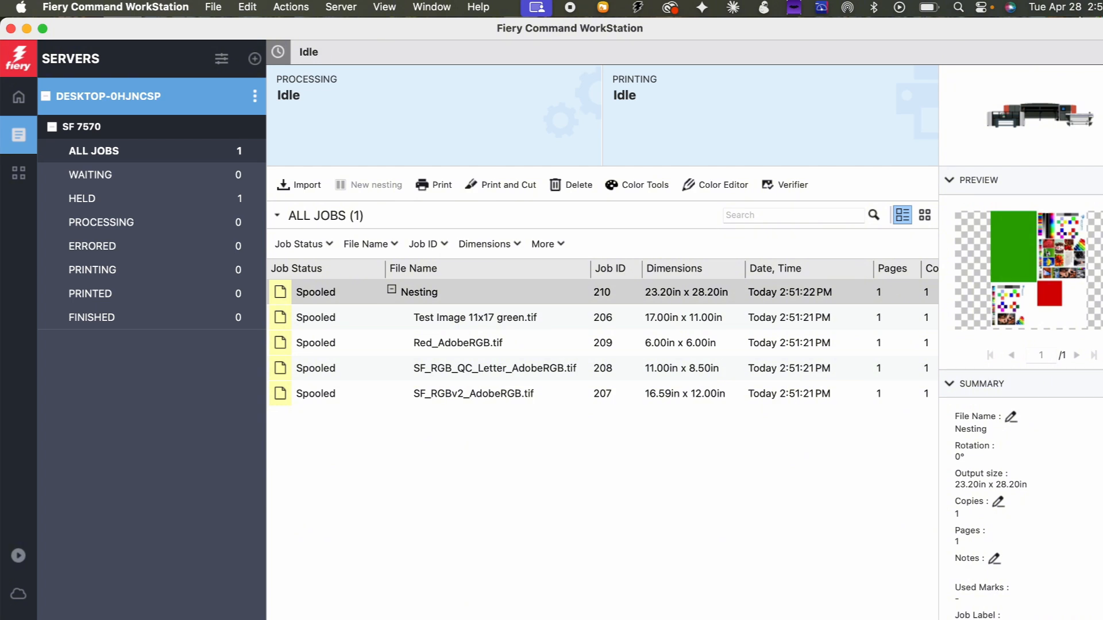
Step: Switch to Server Manager and review the Nesting_AdobeRGB workflow's settings and the SWM 24" media's size configuration
key(super+Tab)
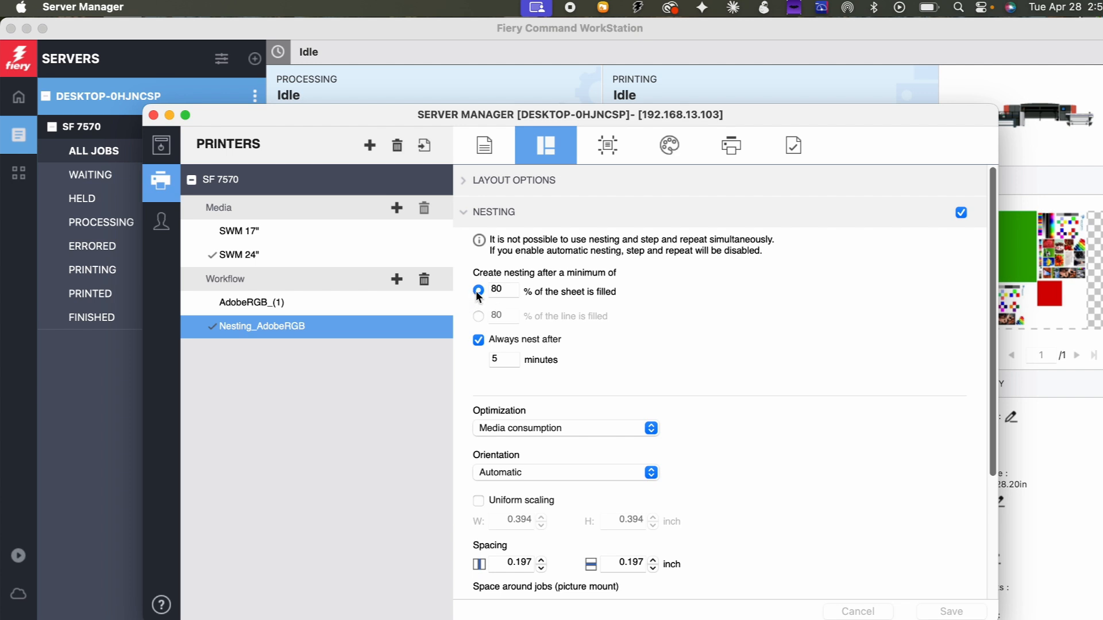
click(484, 148)
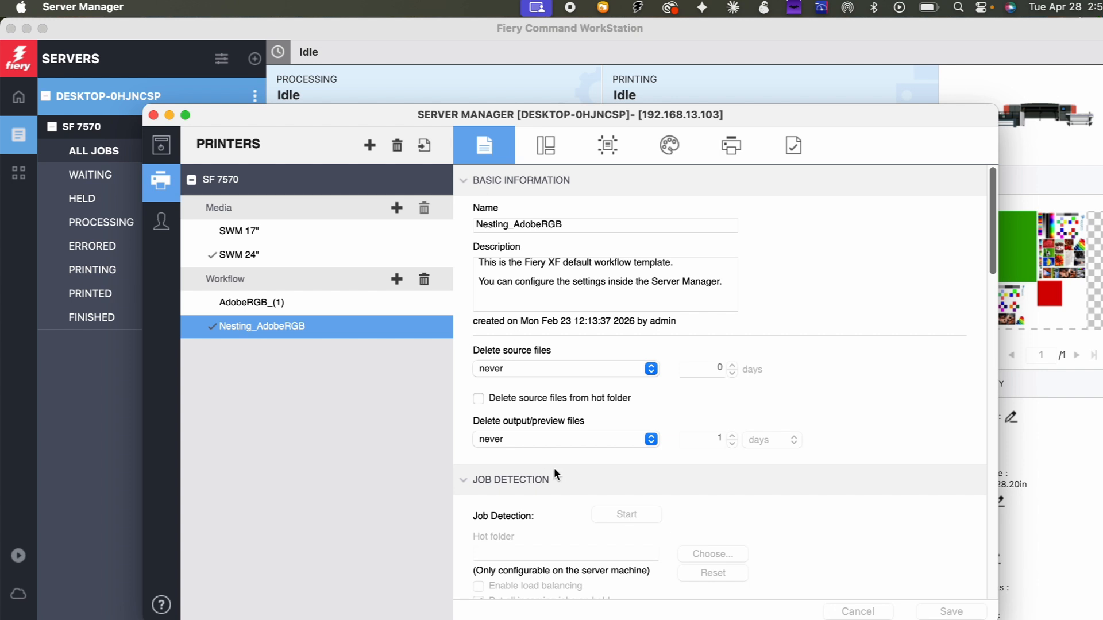
scroll(554, 468, down, 3)
click(226, 256)
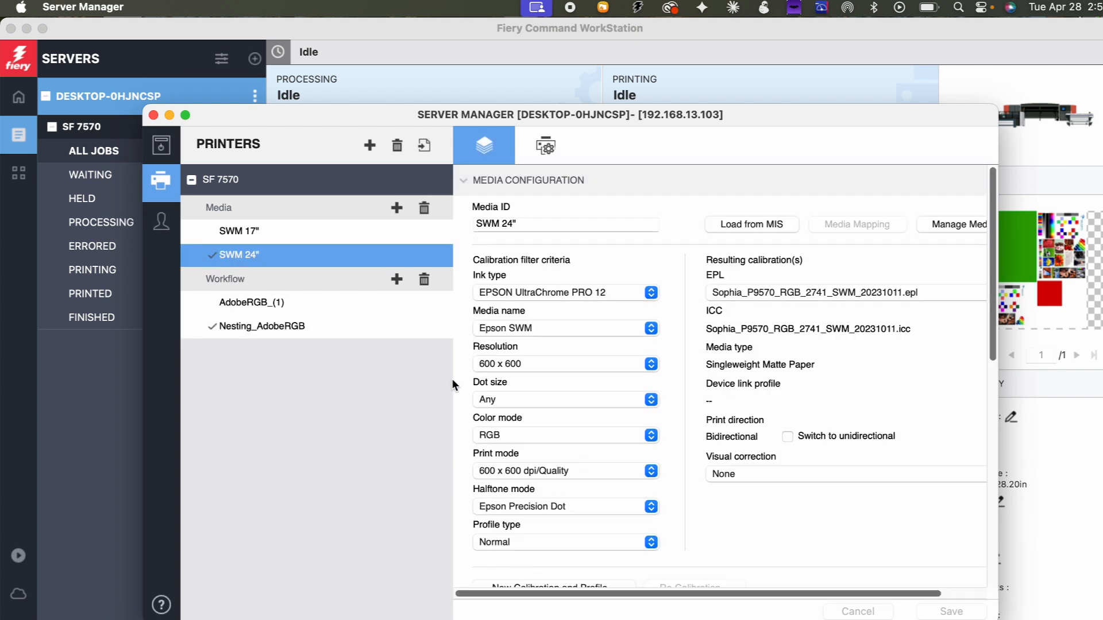
scroll(496, 401, down, 10)
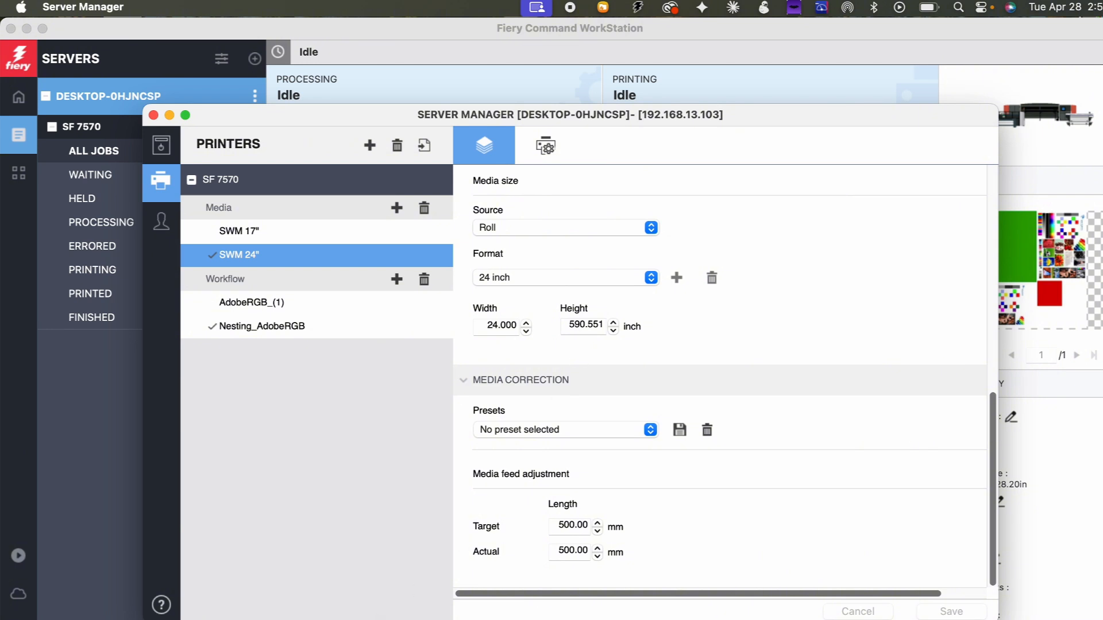
Step: Return to Fiery Command WorkStation and delete the Nesting job together with its four files
key(super+w)
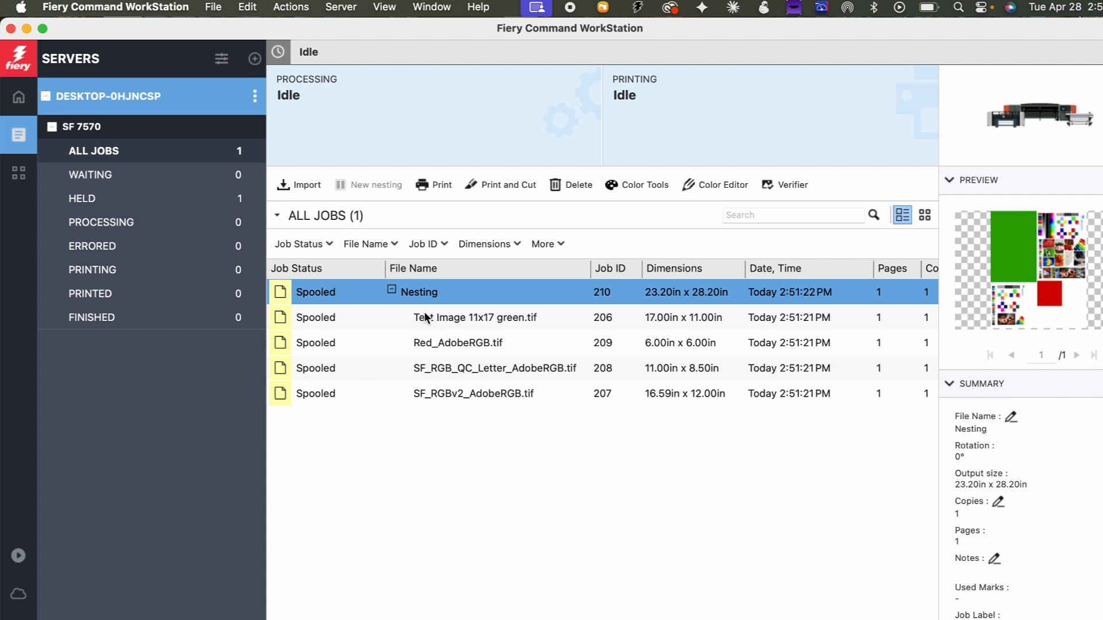
shift+click(438, 393)
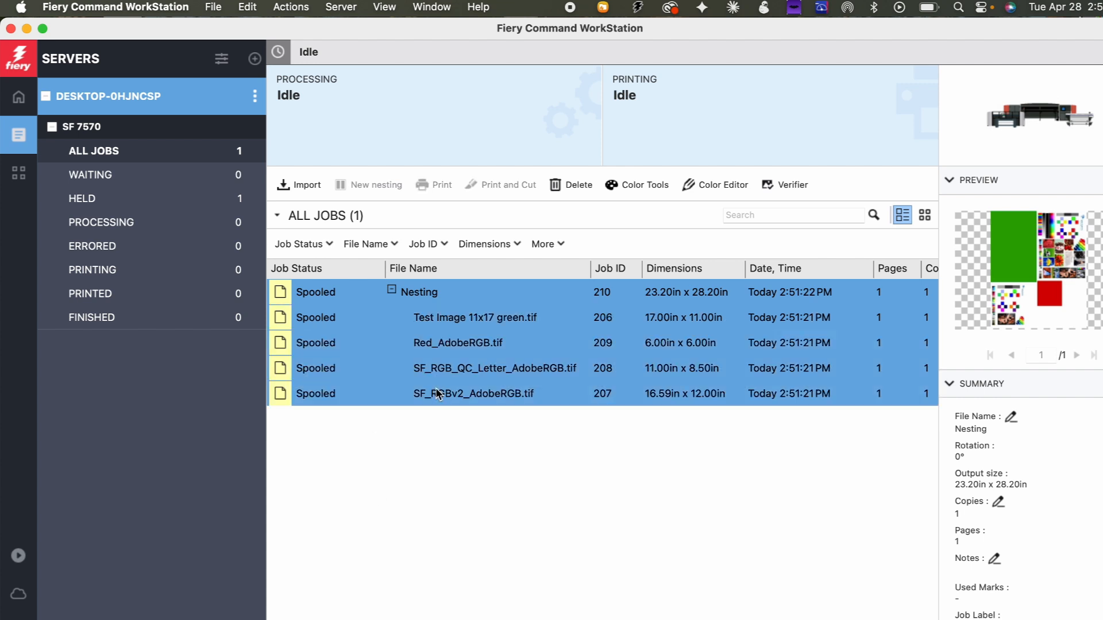
right_click(438, 393)
click(454, 396)
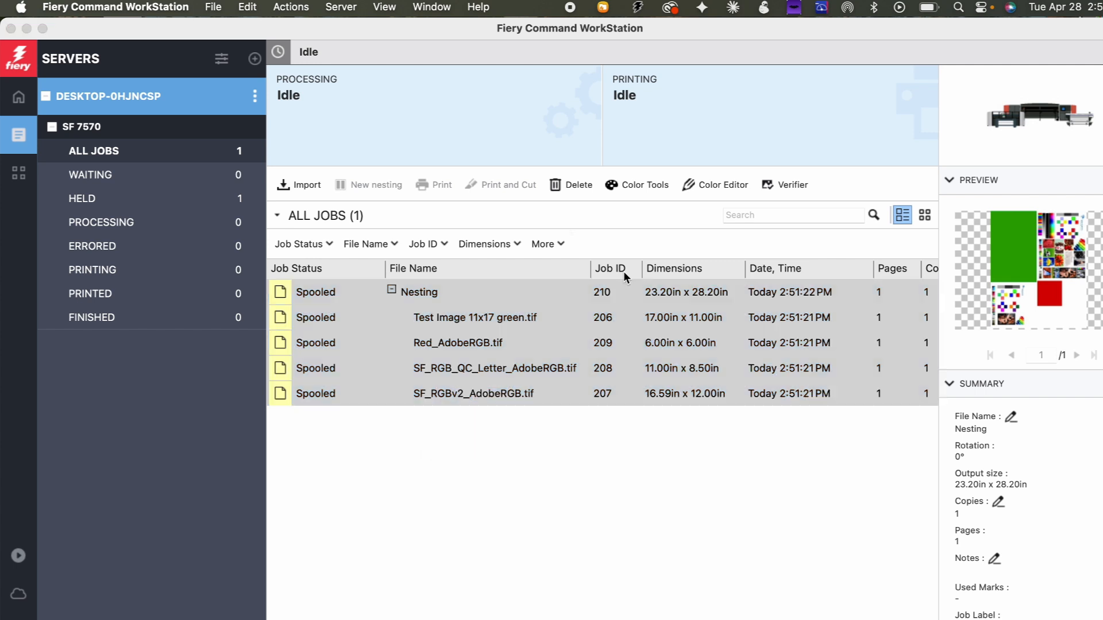
click(609, 296)
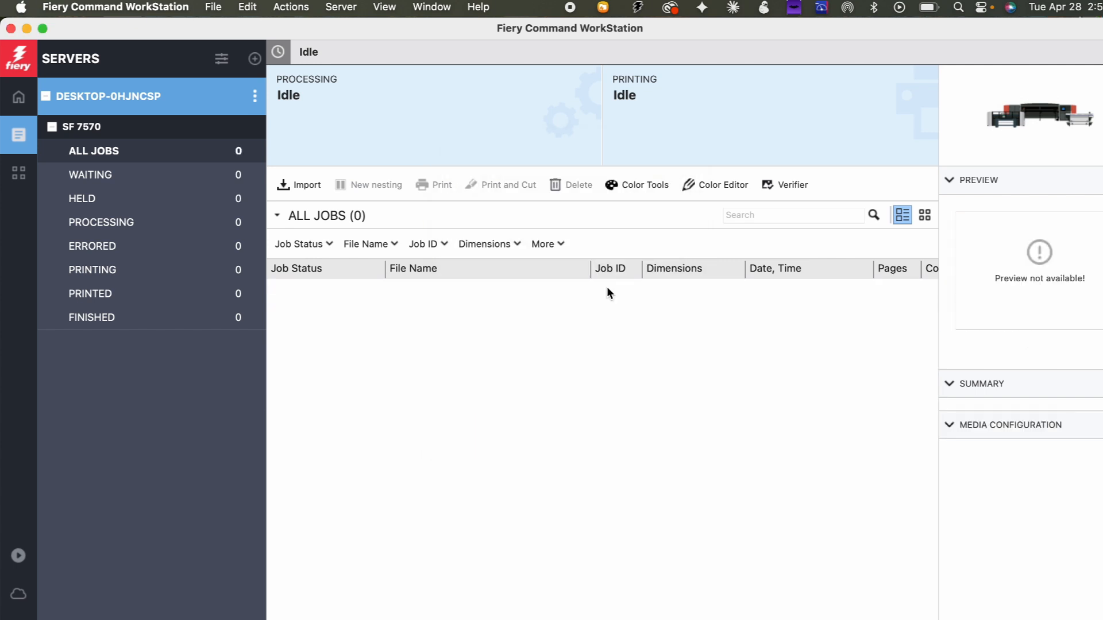
Step: Switch to Server Manager, set the Nesting_AdobeRGB workflow to create nesting after a minimum of 80 % of the line is filled, and save
key(super+Tab)
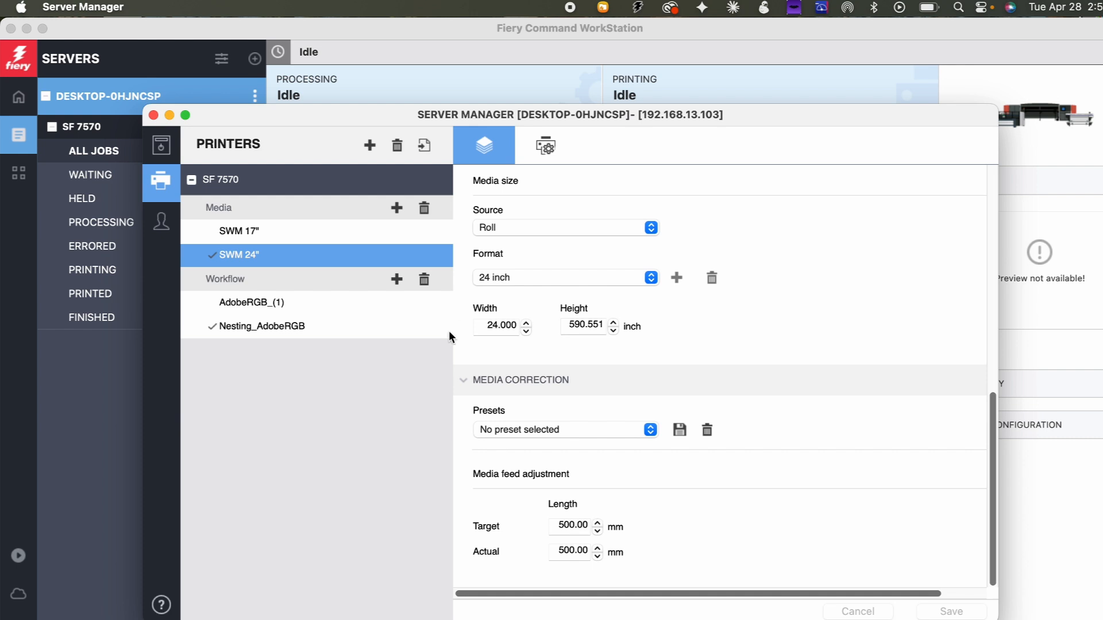
click(254, 330)
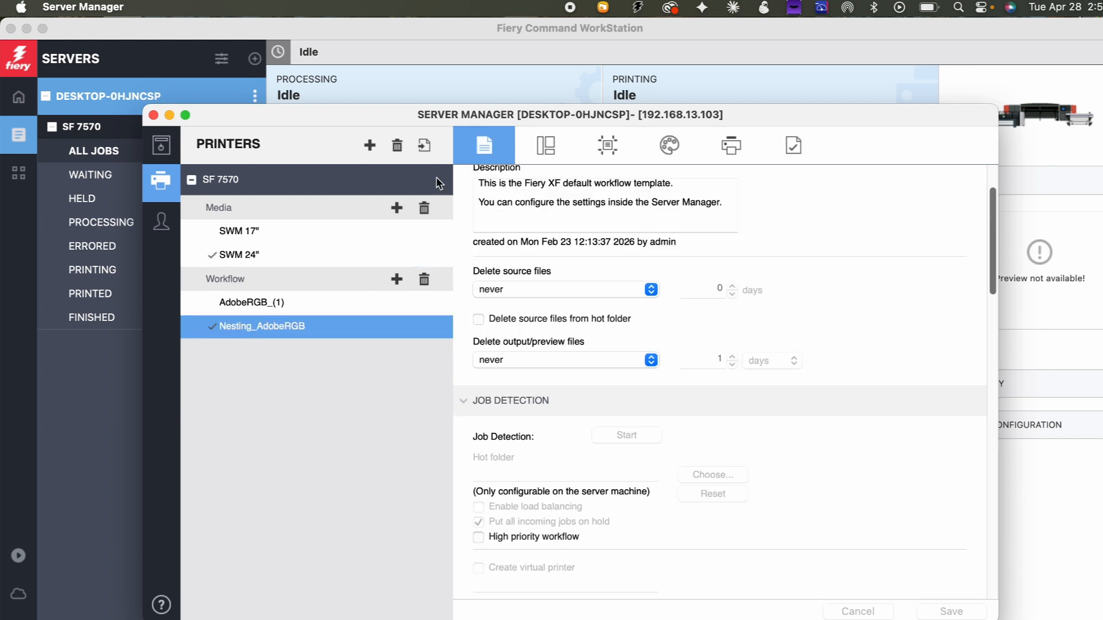
click(546, 147)
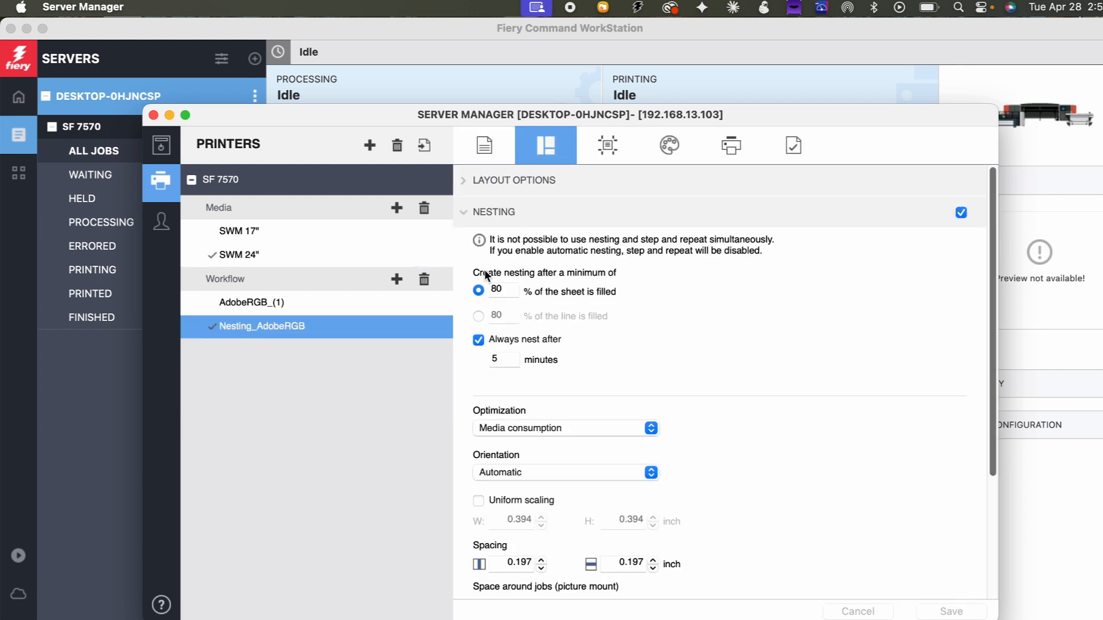
click(479, 317)
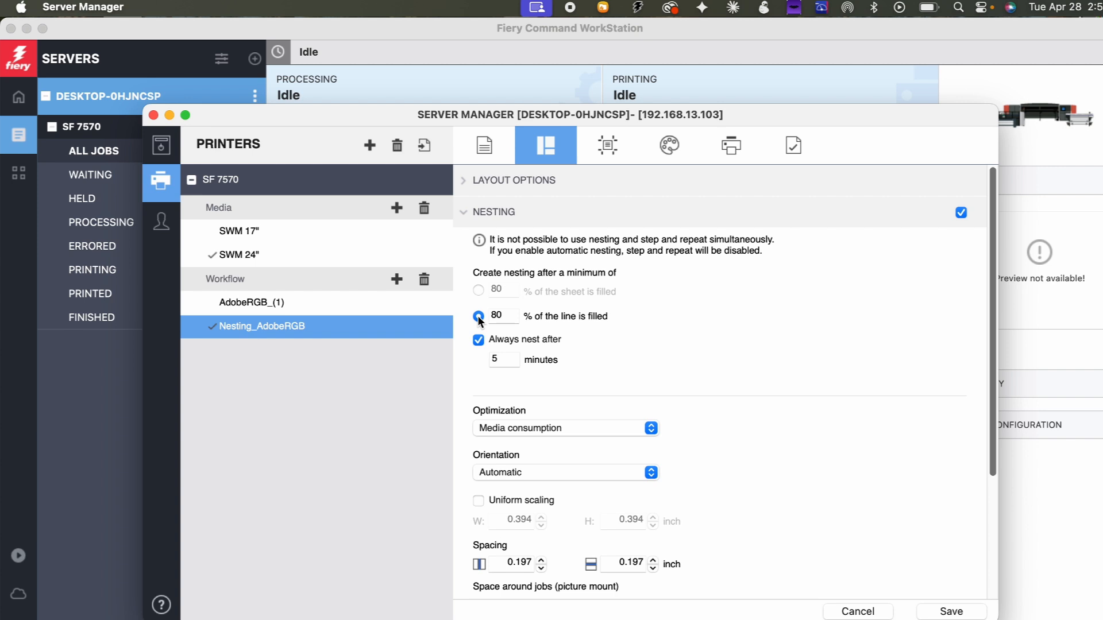
click(949, 612)
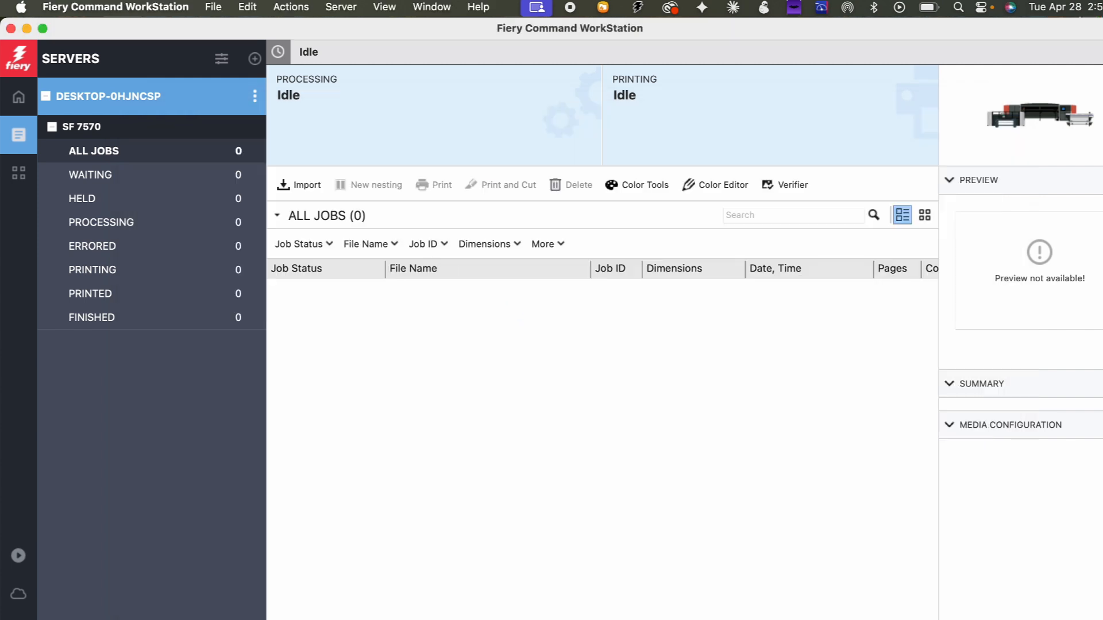
Step: In Fiery Command WorkStation, import the four test TIFF files on hold with the Nesting_AdobeRGB workflow and SWM 24" media
click(300, 193)
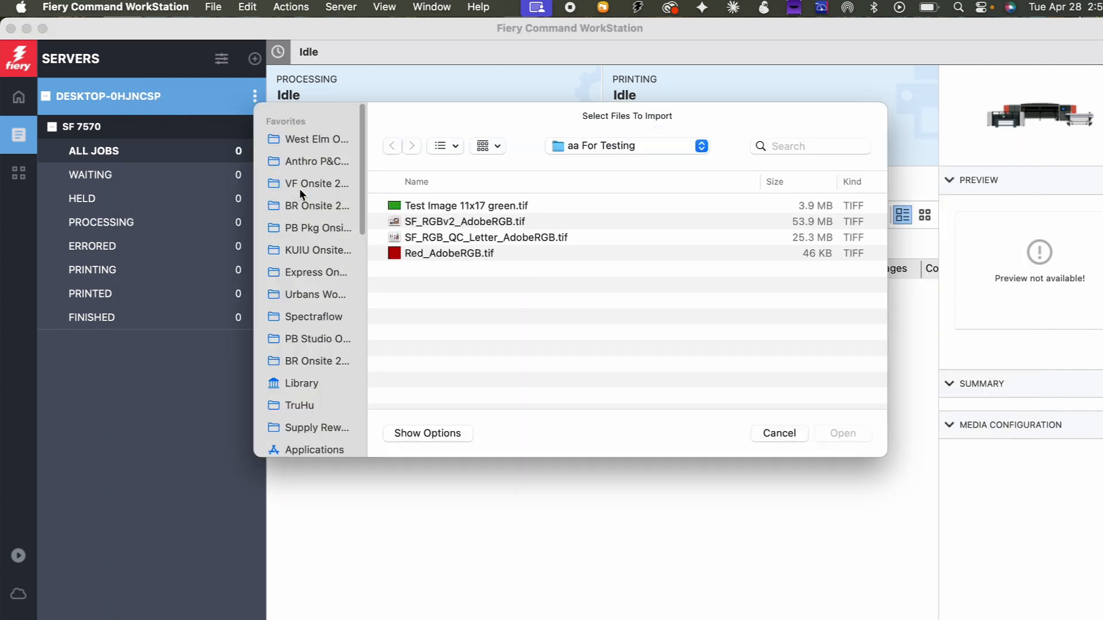
click(437, 206)
shift+click(432, 253)
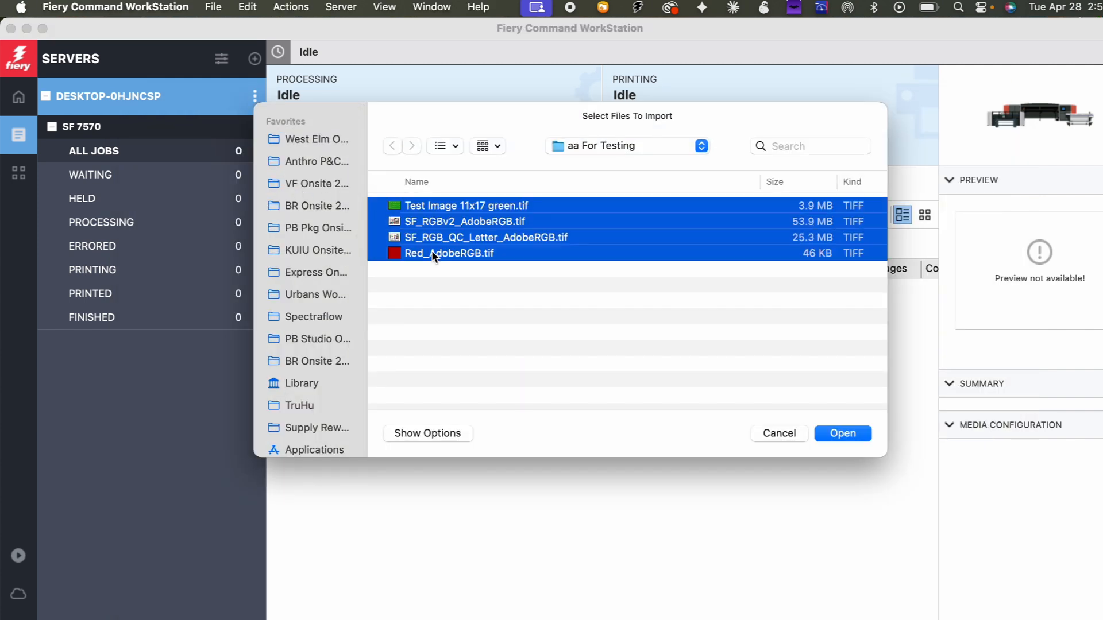
click(841, 432)
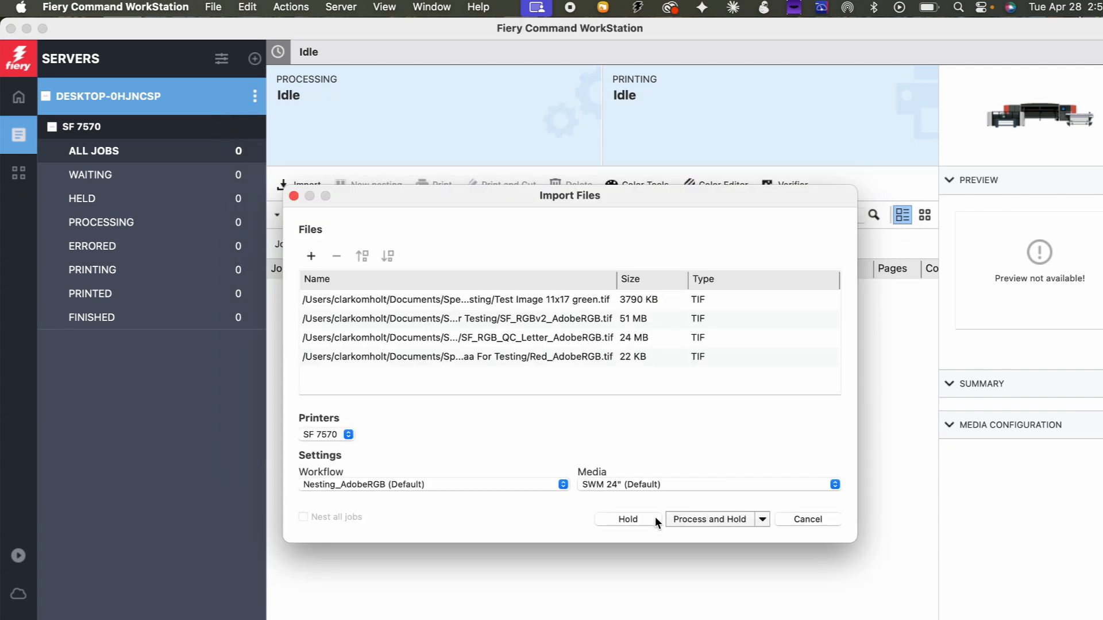
click(619, 519)
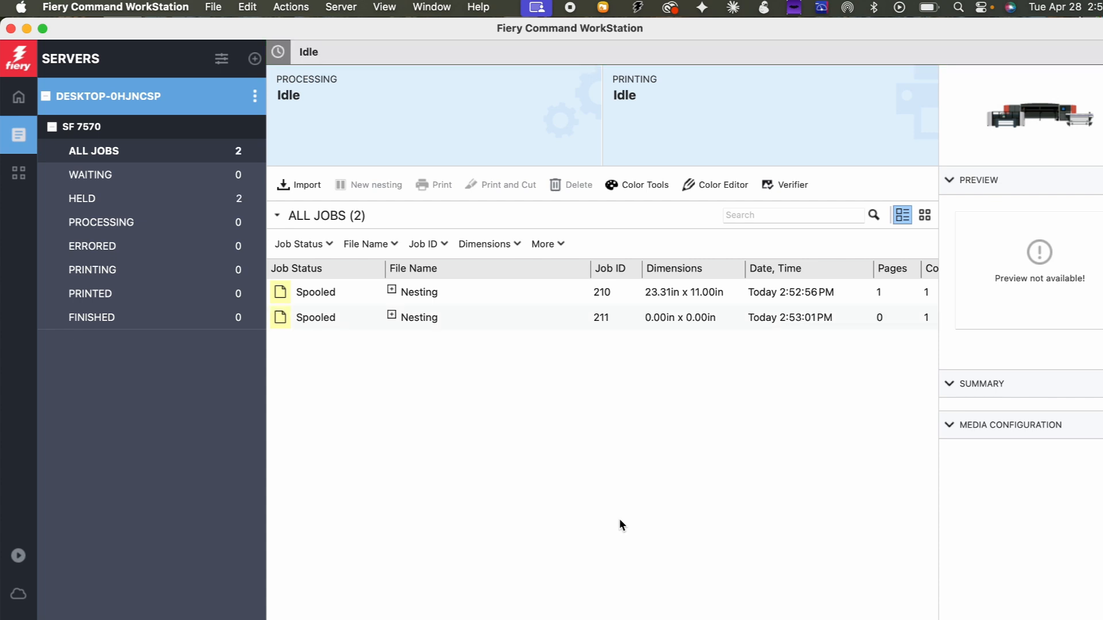
Step: Create a preview for each of the two Nesting jobs in the job list
click(454, 292)
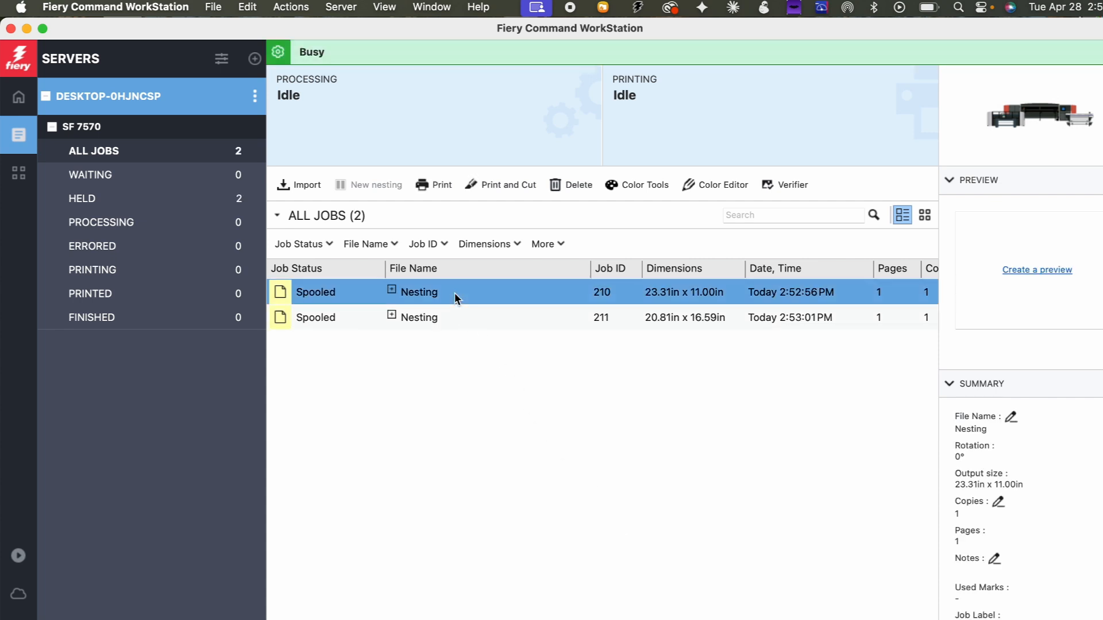
click(1040, 269)
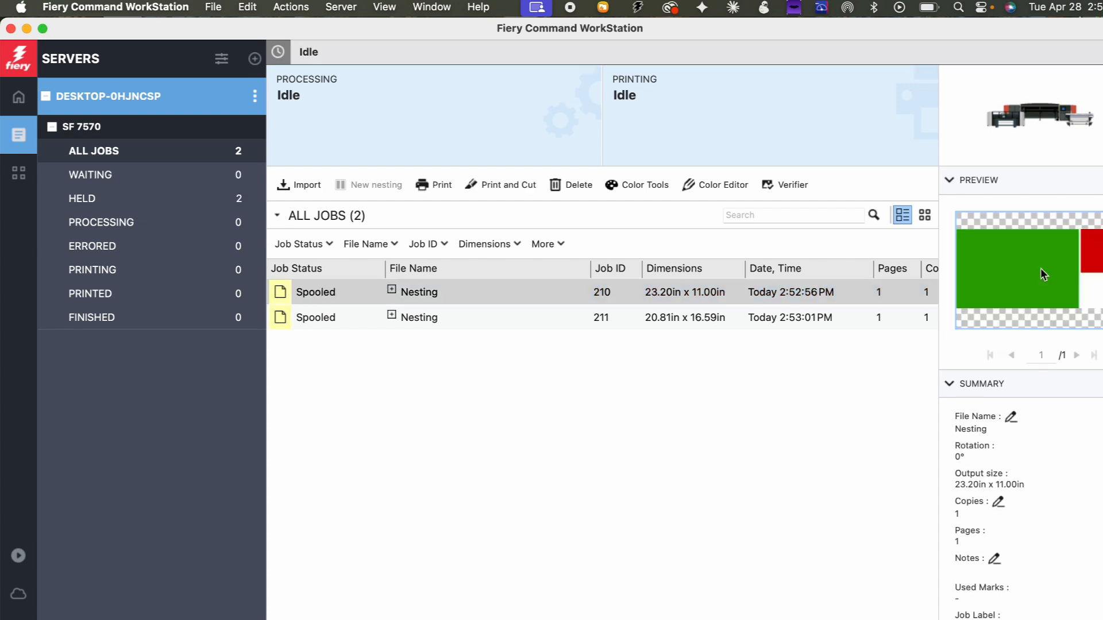
click(470, 321)
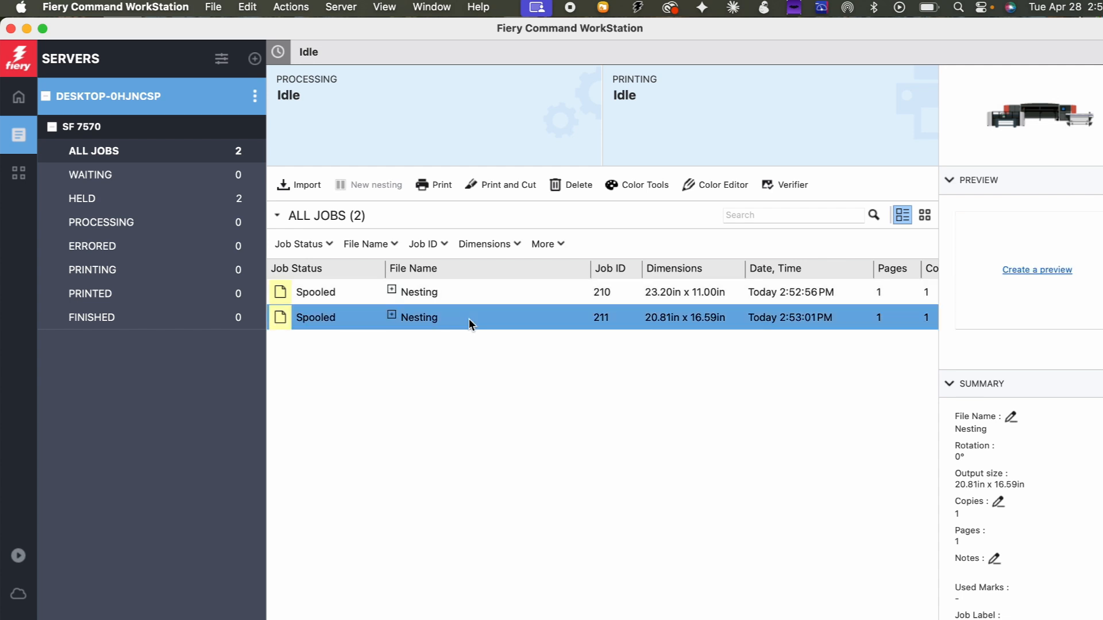
click(1021, 270)
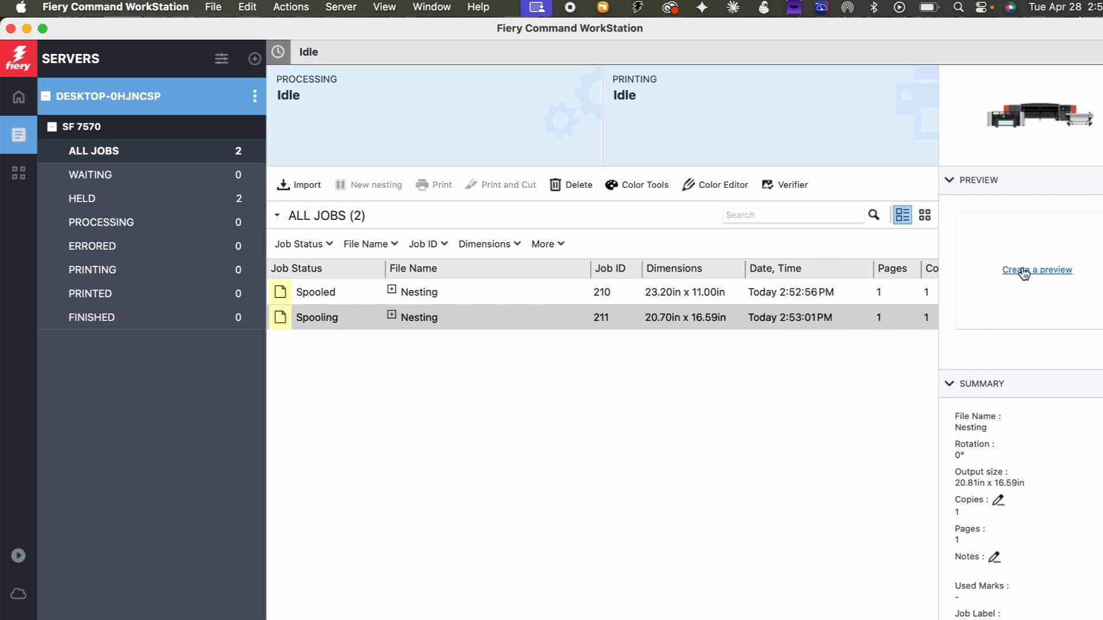